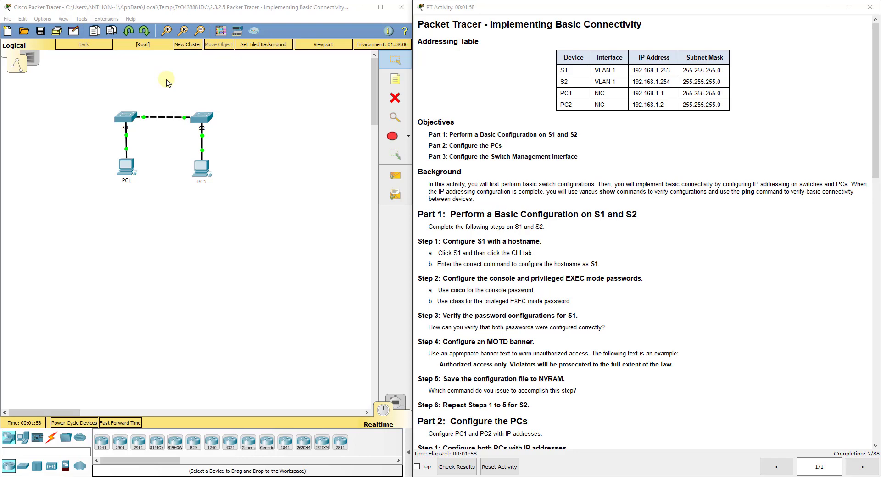
# Read the activity instructions, then open switch S1's CLI in a widened window.
pyautogui.click(495, 196)
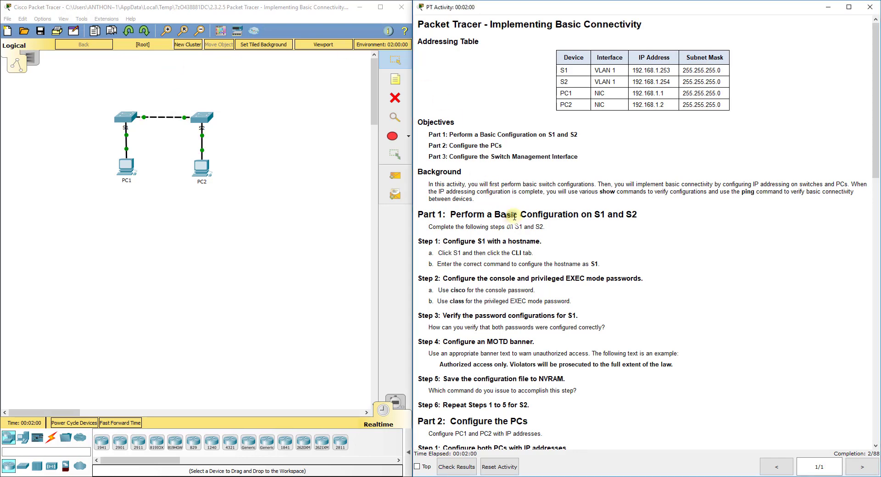
pyautogui.scroll(-2, 514, 208)
pyautogui.scroll(-2, 513, 208)
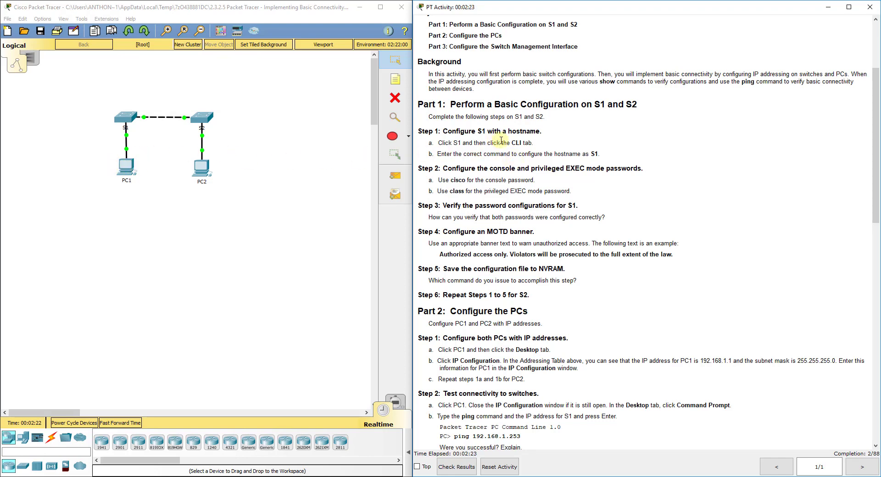
pyautogui.click(127, 122)
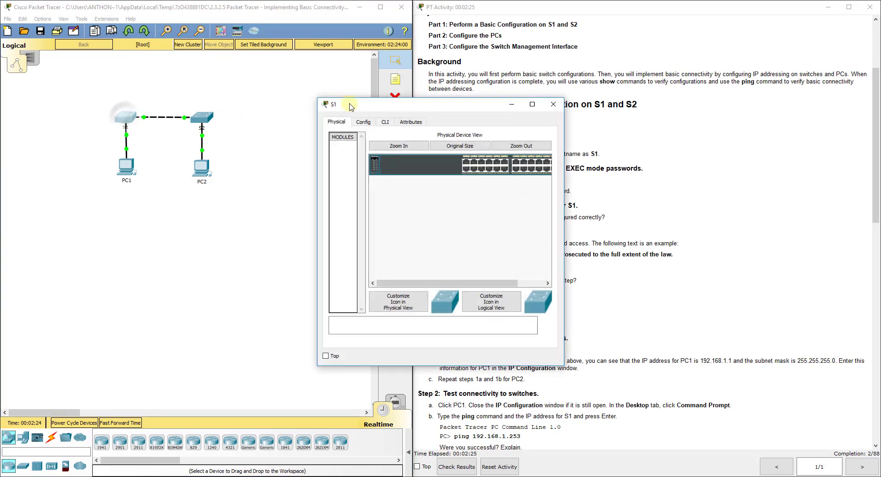
pyautogui.moveTo(372, 102); pyautogui.dragTo(180, 87)
pyautogui.click(191, 106)
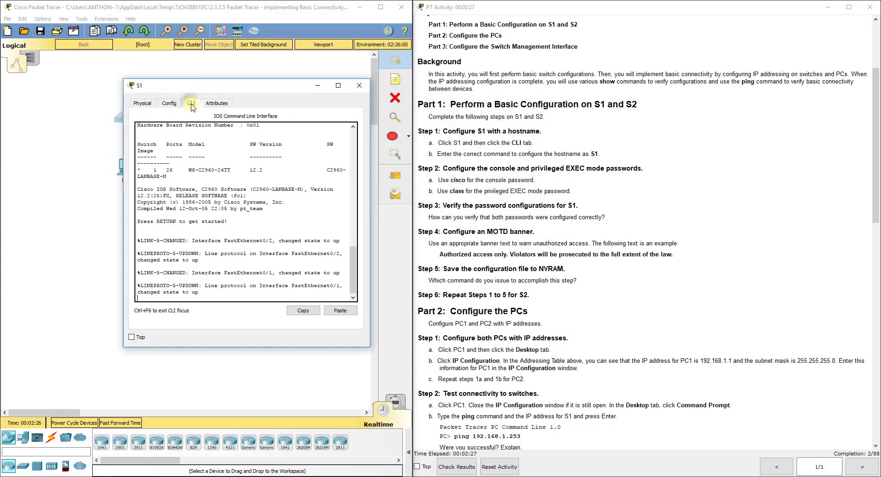
pyautogui.moveTo(122, 336); pyautogui.dragTo(56, 337)
# Enter privileged EXEC and global configuration mode with en and config t, and set hostname S1.
pyautogui.press('Return')
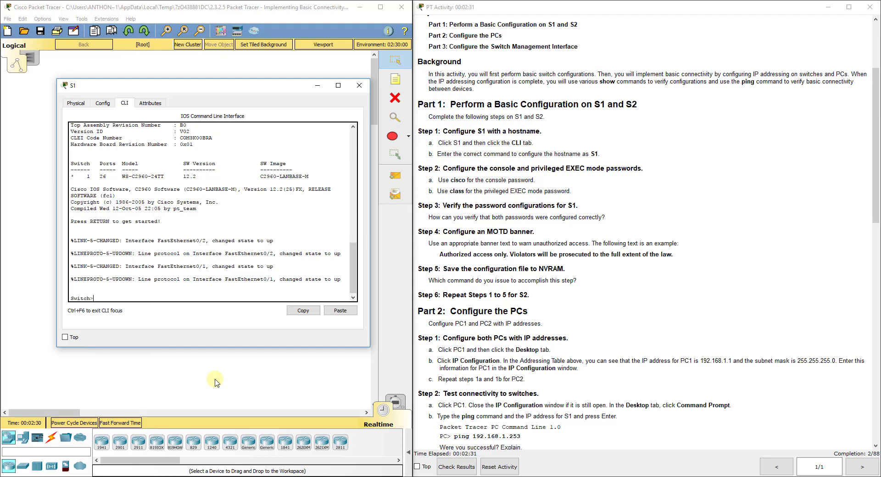
pyautogui.write('en')
pyautogui.press('Return')
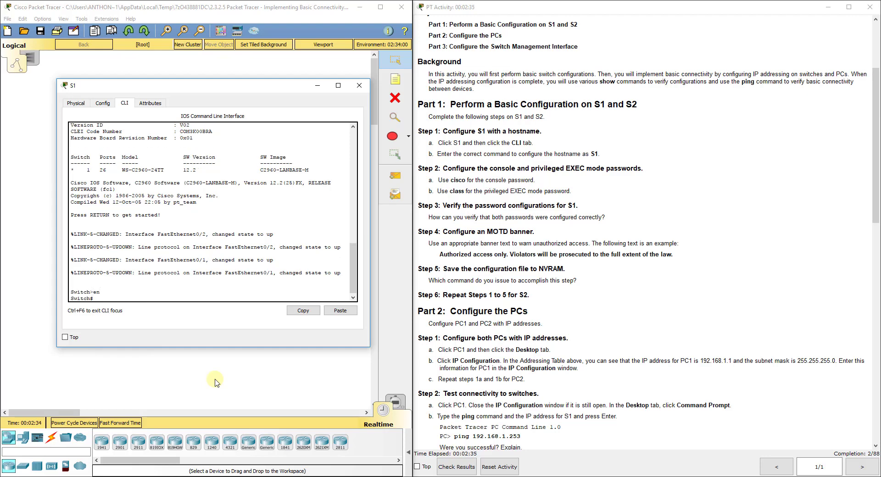
pyautogui.write('config t')
pyautogui.press('Return')
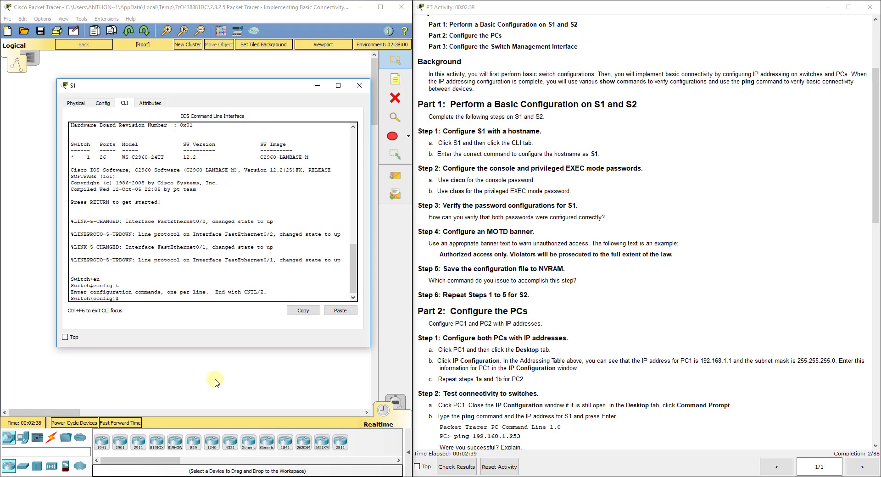
pyautogui.write('hostname S1')
pyautogui.press('Return')
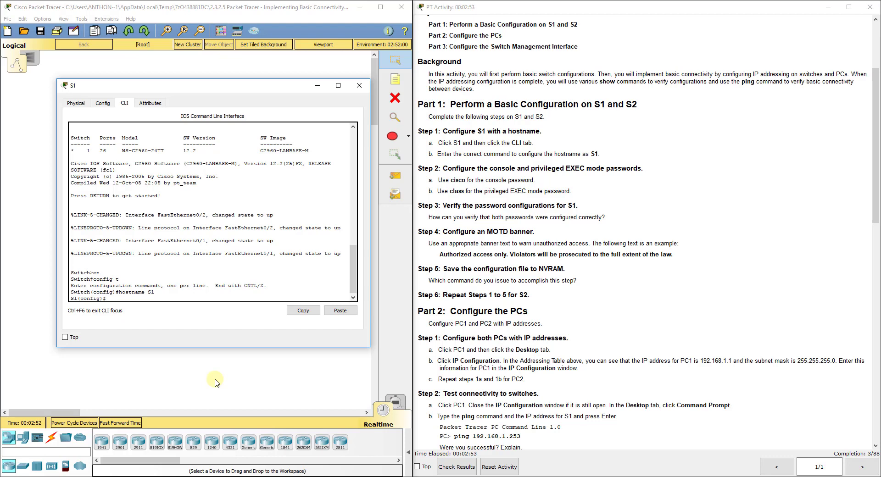
# Give console line 0 a password with login required, then exit to global configuration.
pyautogui.write('line con 0')
pyautogui.press('Return')
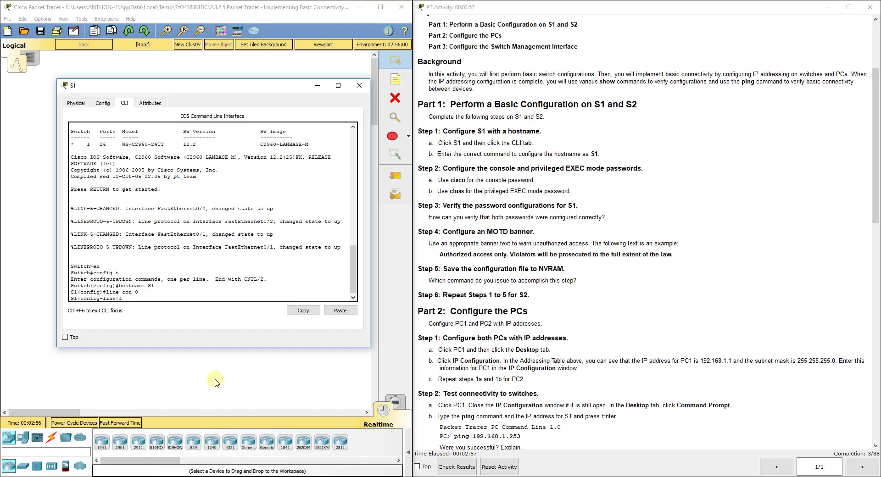
pyautogui.write('password cisco')
pyautogui.press('Return')
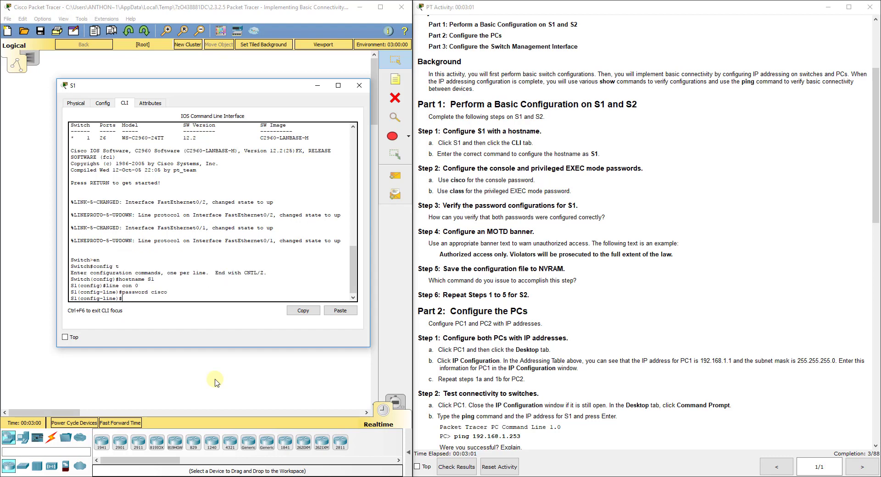
pyautogui.write('login')
pyautogui.press('Return')
pyautogui.write('exit')
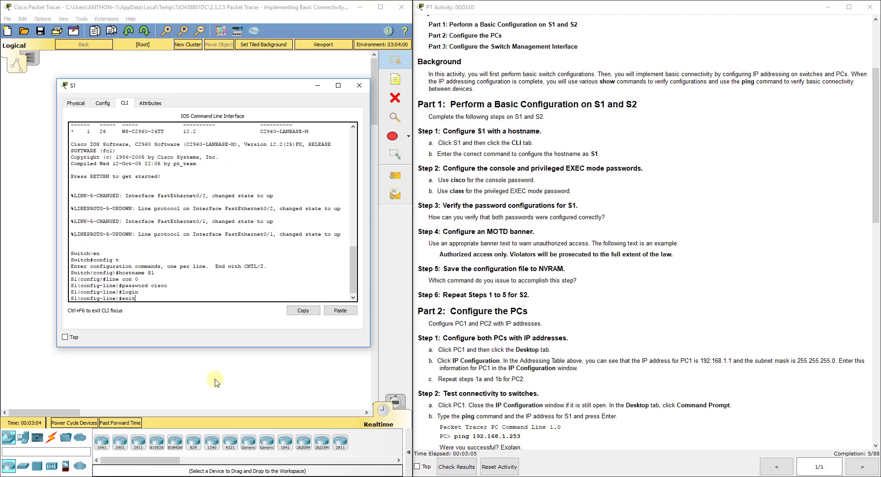
pyautogui.press('Return')
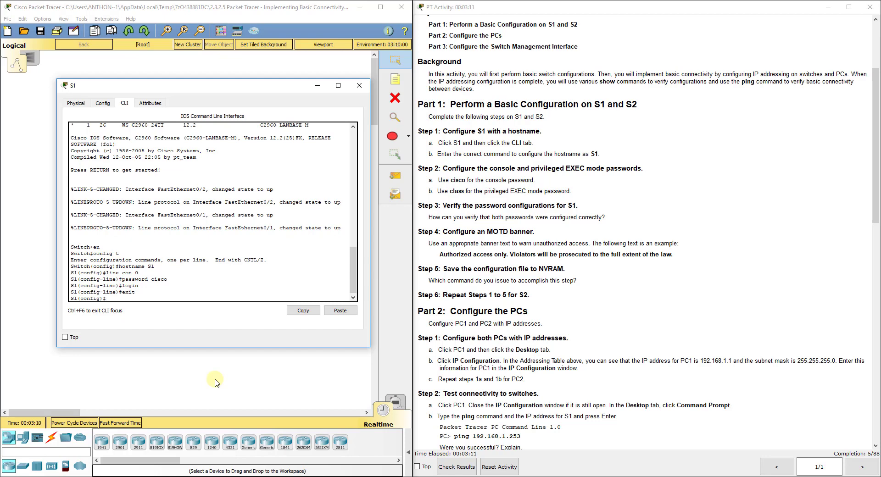
# Set the enable secret for privileged EXEC mode, replacing the mistyped enable password keyword.
pyautogui.write('enable password')
pyautogui.press('BackSpace')
pyautogui.press('BackSpace')
pyautogui.press('BackSpace')
pyautogui.press('BackSpace')
pyautogui.press('BackSpace')
pyautogui.press('BackSpace')
pyautogui.press('BackSpace')
pyautogui.press('BackSpace')
pyautogui.write('sev')
pyautogui.write('cre')
pyautogui.write('t class')
pyautogui.press('Return')
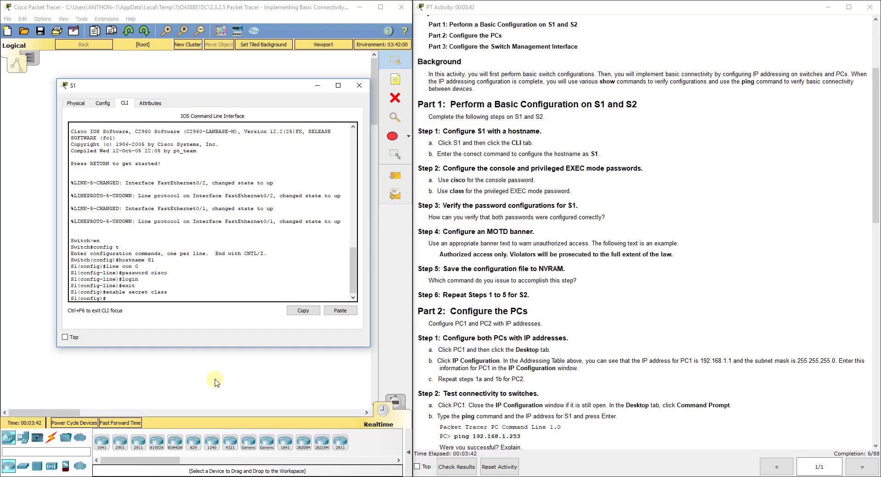
pyautogui.write('do show run')
# Display S1's running configuration with do show run, paging through to FastEthernet0/11–0/23.
pyautogui.press('Return')
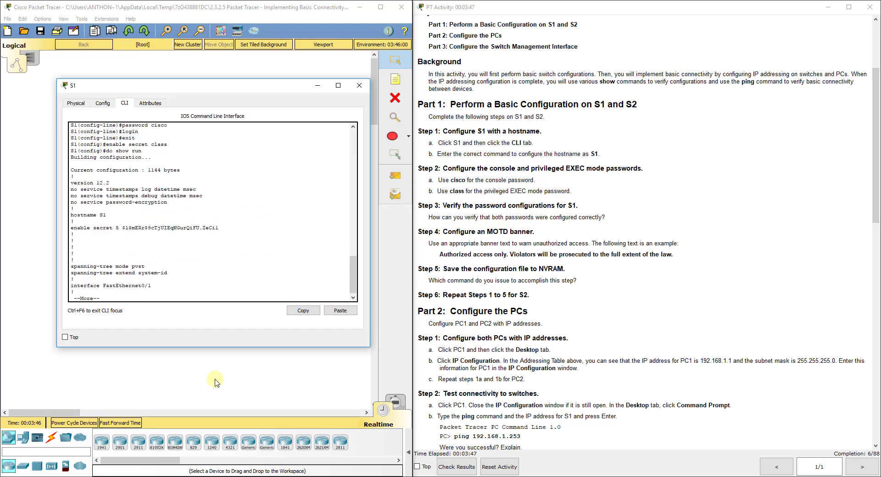
pyautogui.press('space')
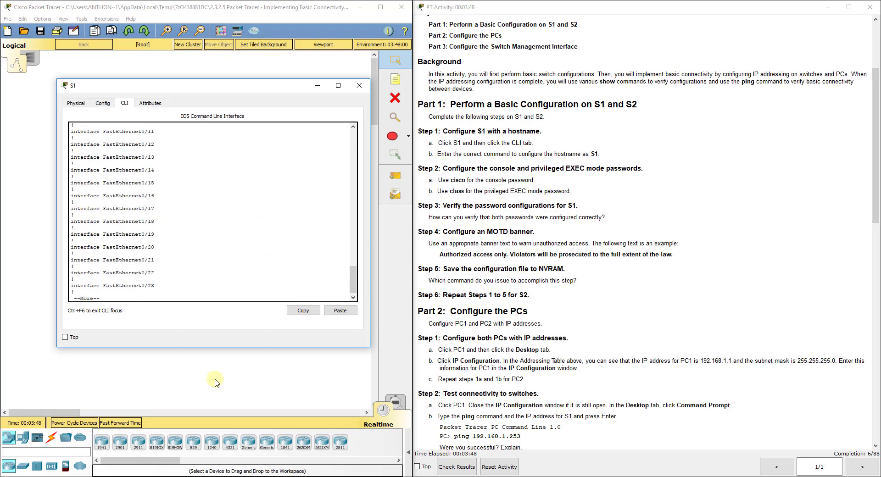
pyautogui.press('space')
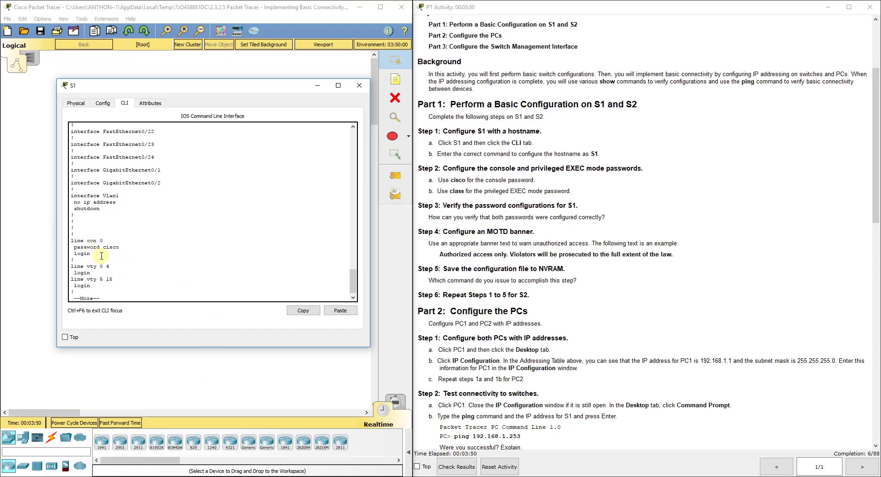
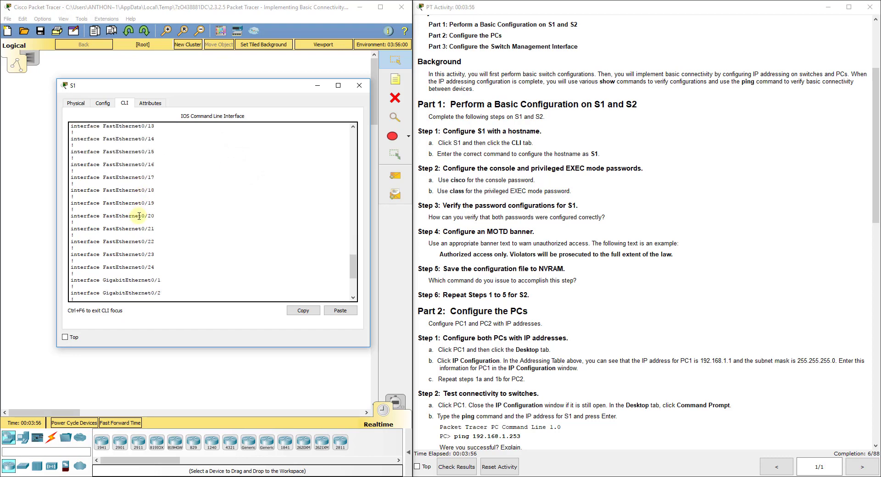
pyautogui.click(103, 296)
pyautogui.press('space')
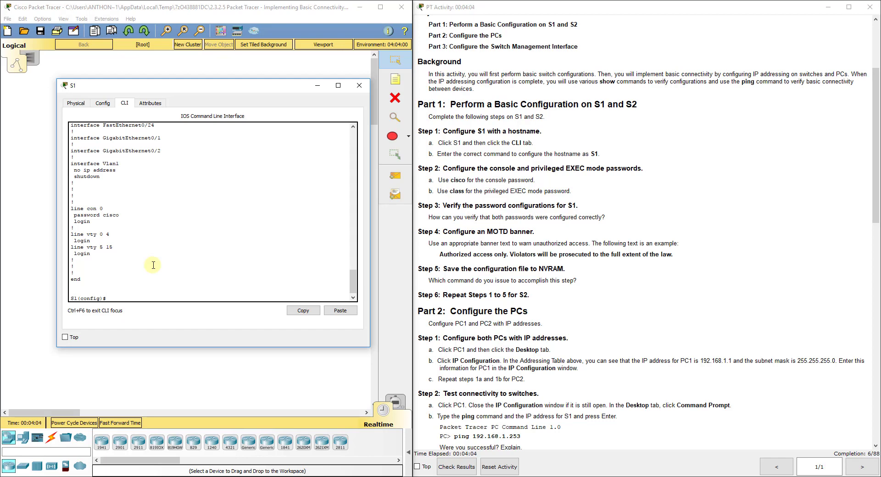
# Set S1's MOTD banner "Authorized access only. Violators will be prosecuted..." and save it with copy run start.
pyautogui.write('banner motd "Authorized access only. Viola')
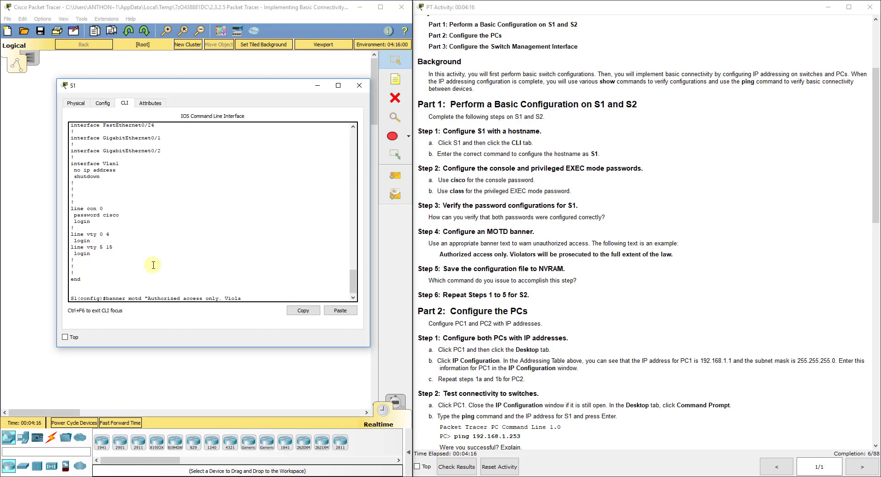
pyautogui.write('tr')
pyautogui.write('rs wil')
pyautogui.write('l be prosecutr')
pyautogui.write('d')
pyautogui.write(' to the full ex')
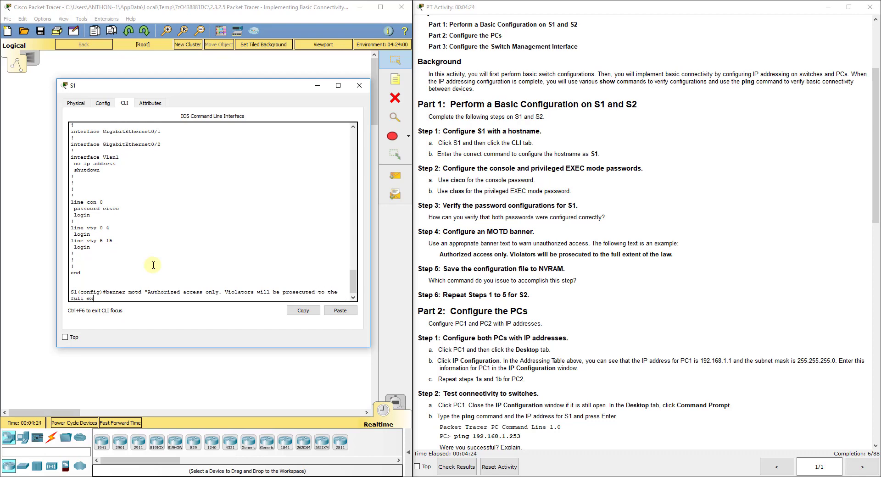
pyautogui.write('tend o')
pyautogui.write(' of the law.')
pyautogui.press('Return')
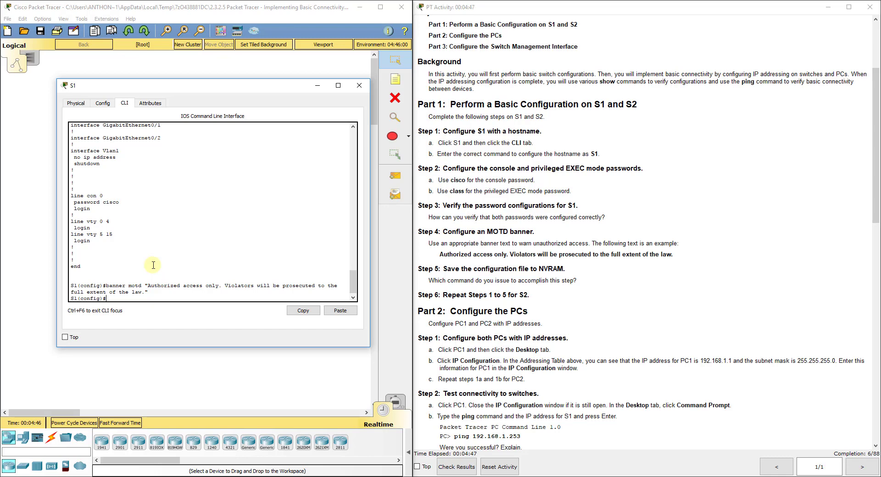
pyautogui.write('exit')
pyautogui.press('Return')
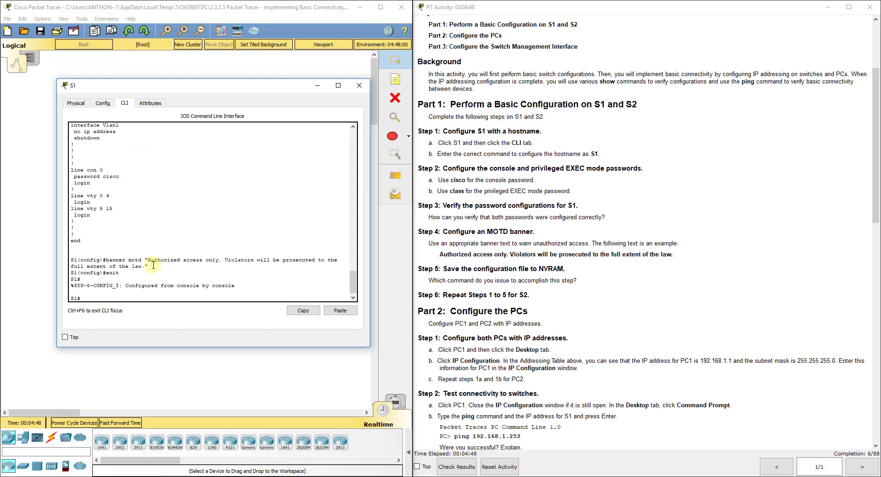
pyautogui.write('copy run start')
pyautogui.press('Return')
pyautogui.press('Return')
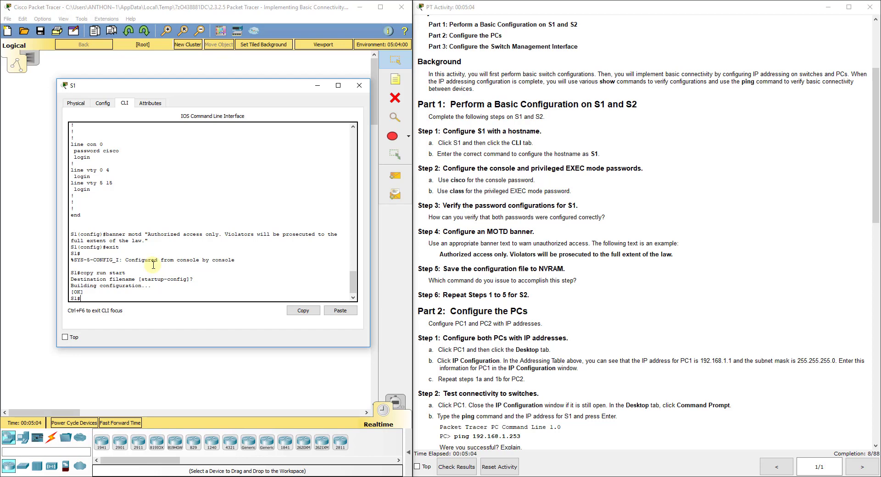
# Close S1 and bring up S2's command-line interface.
pyautogui.click(360, 85)
pyautogui.click(200, 117)
pyautogui.moveTo(389, 98); pyautogui.dragTo(163, 98)
pyautogui.click(160, 117)
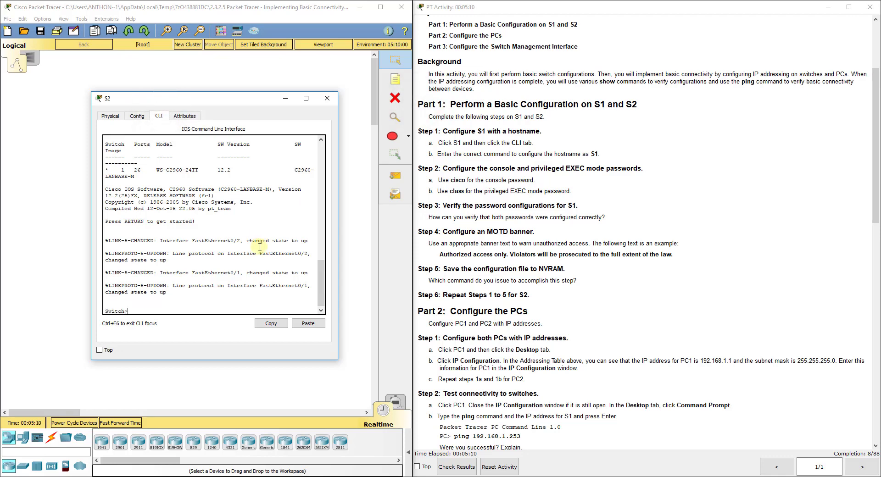
# Enter privileged and global configuration mode on S2 and name the switch S2.
pyautogui.write('en')
pyautogui.press('Return')
pyautogui.write('hostn')
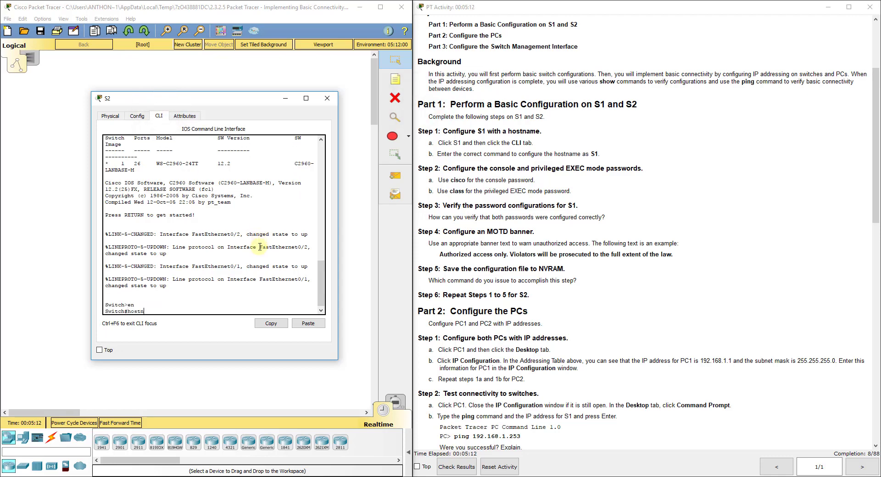
pyautogui.write('ame S2')
pyautogui.press('Return')
pyautogui.write('config t')
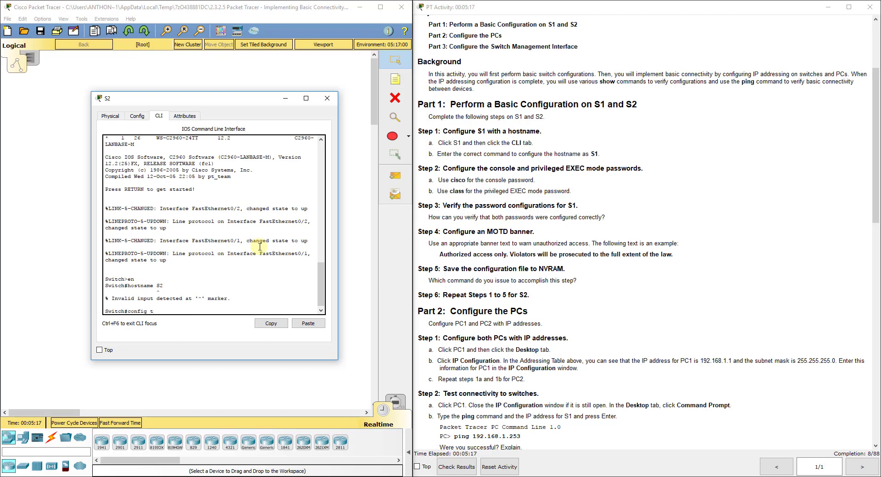
pyautogui.press('Return')
pyautogui.write('h(config)#h')
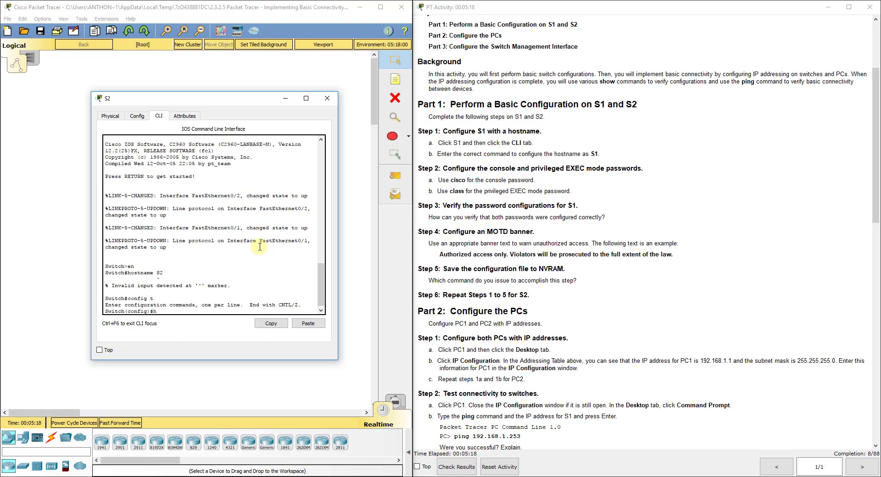
pyautogui.write('ostname S2')
pyautogui.press('Return')
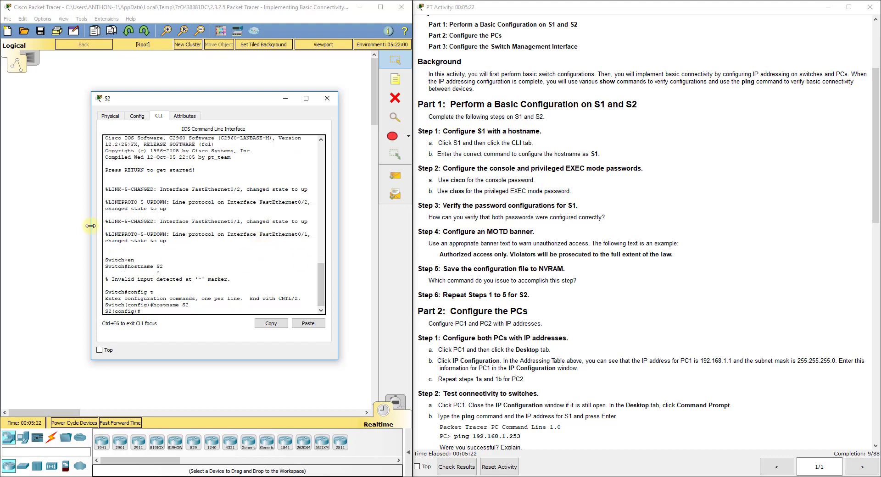
pyautogui.moveTo(92, 228); pyautogui.dragTo(39, 227)
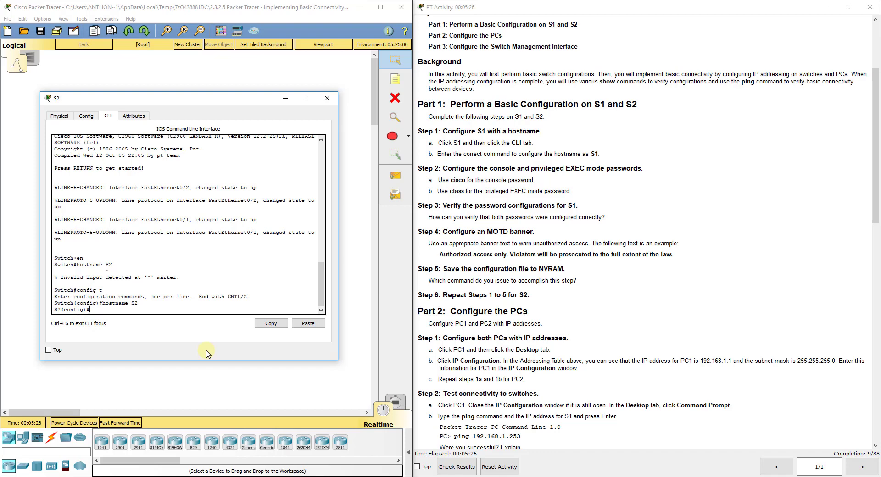
pyautogui.write('line con 0')
pyautogui.press('Return')
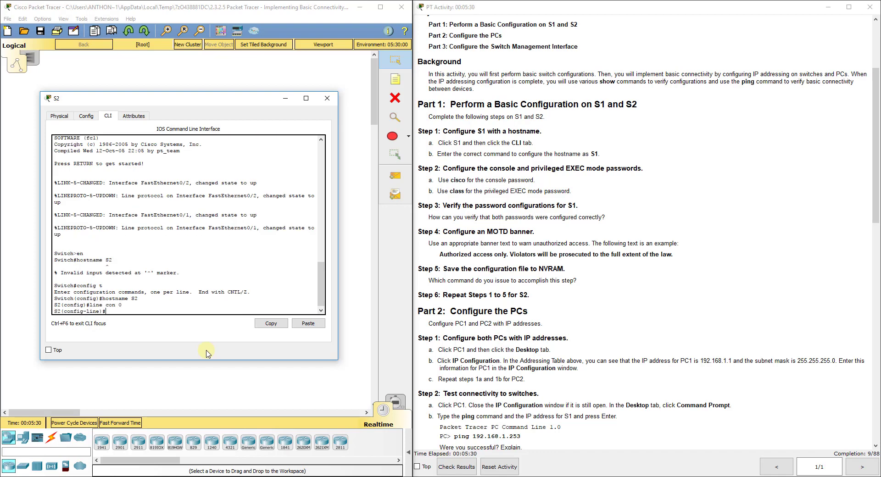
pyautogui.write('password cisco')
pyautogui.press('Return')
pyautogui.write('login')
pyautogui.press('Return')
pyautogui.write('exit')
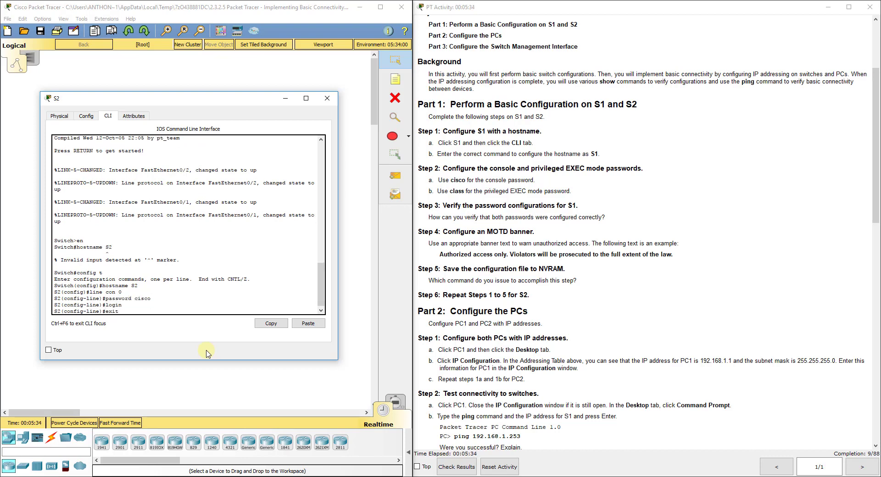
pyautogui.press('Return')
# Set S2's enable secret to class, correcting the misspelled secret keyword.
pyautogui.write('line')
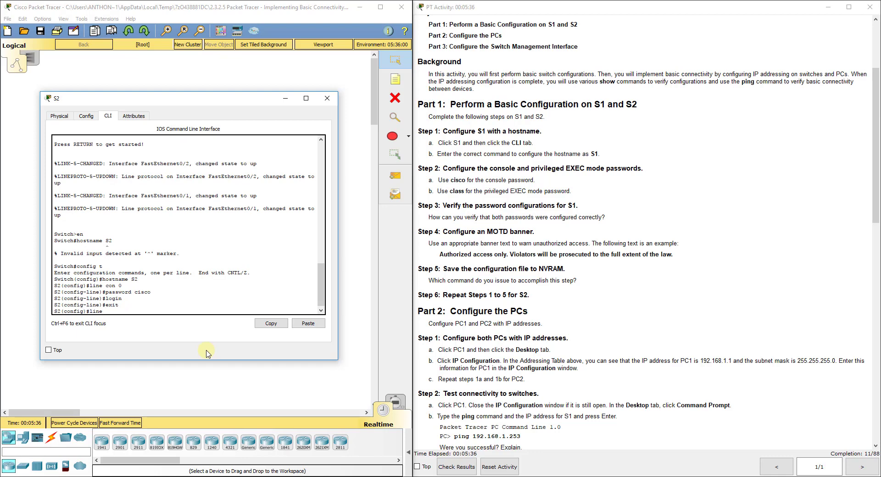
pyautogui.press('BackSpace')
pyautogui.press('BackSpace')
pyautogui.press('BackSpace')
pyautogui.press('BackSpace')
pyautogui.press('BackSpace')
pyautogui.write('enable secrete class')
pyautogui.press('Return')
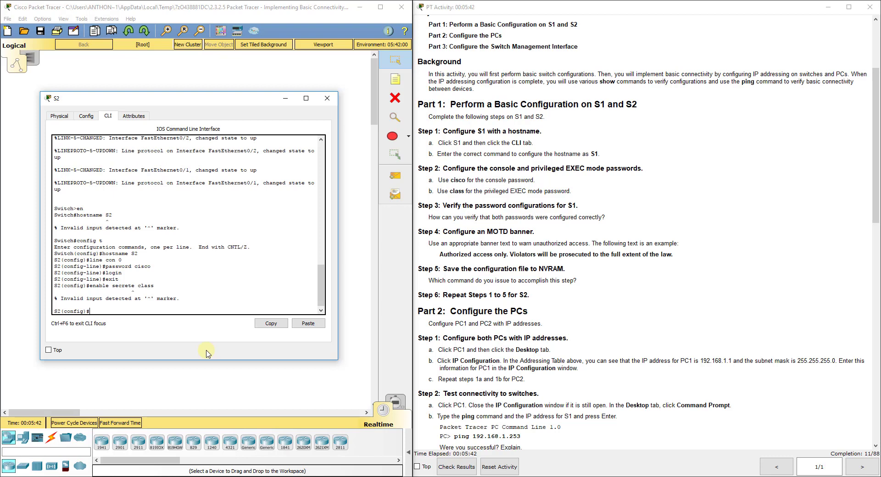
pyautogui.press('Up')
pyautogui.press('Left')
pyautogui.press('BackSpace')
pyautogui.press('Return')
pyautogui.press('Up')
pyautogui.press('Up')
pyautogui.press('Up')
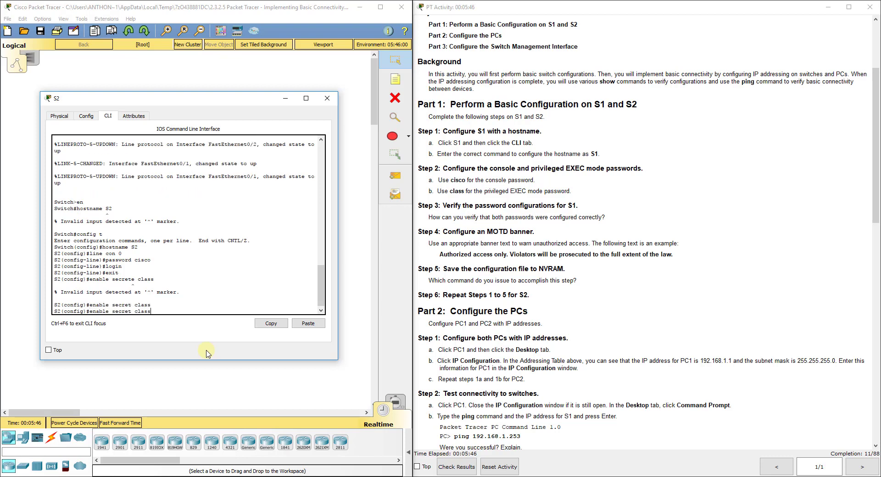
pyautogui.press('Down')
pyautogui.press('Down')
pyautogui.press('Down')
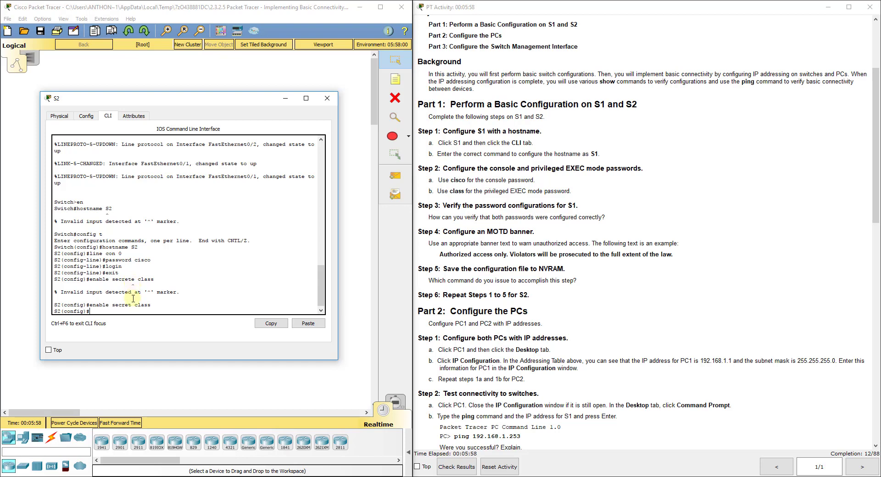
# Give S2 the "Authorized access only. Violators will be prosecuted..." banner and save with do copy run start.
pyautogui.click(123, 313)
pyautogui.write('banner motd "Autho')
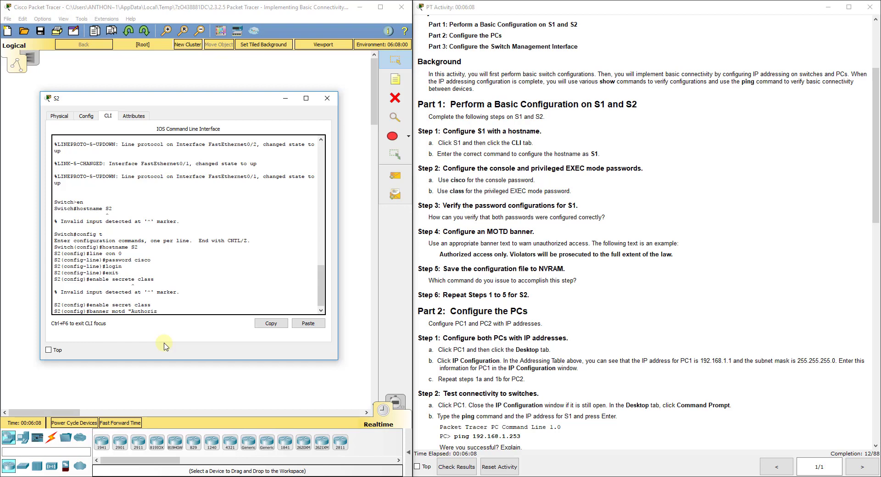
pyautogui.write('rized access only. Viola')
pyautogui.press('BackSpace')
pyautogui.write('lators wi')
pyautogui.write('ll be prosec')
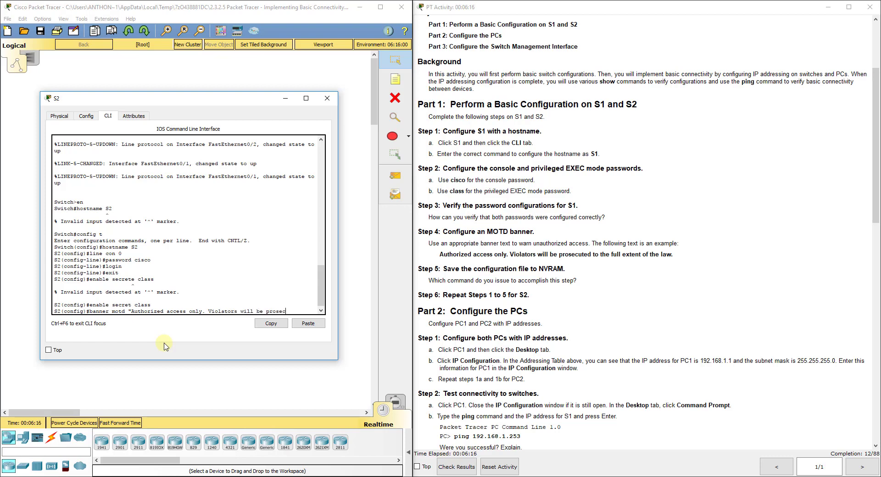
pyautogui.write('utr')
pyautogui.write(' to th')
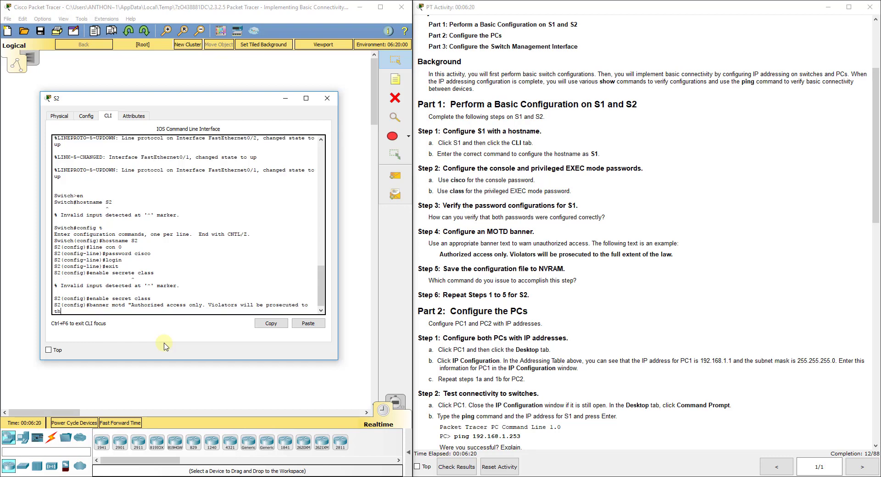
pyautogui.write('e full extent of the law.')
pyautogui.press('Return')
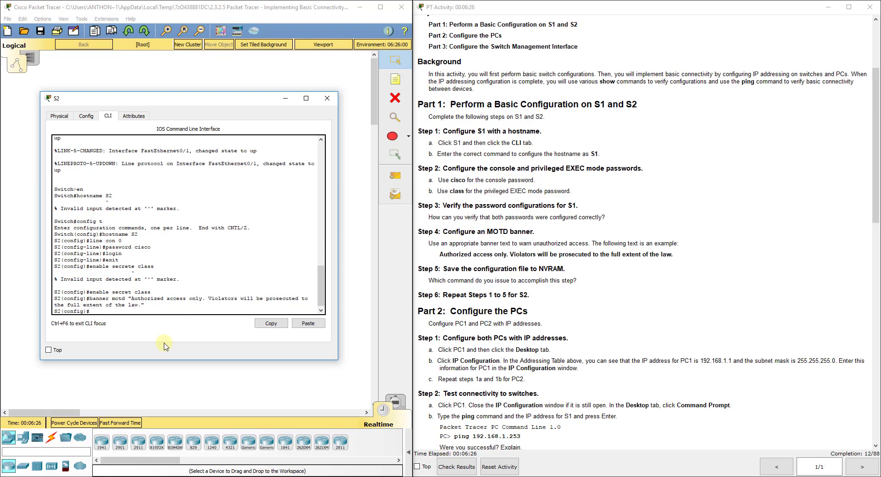
pyautogui.write('do copy run start')
pyautogui.press('Return')
pyautogui.press('Return')
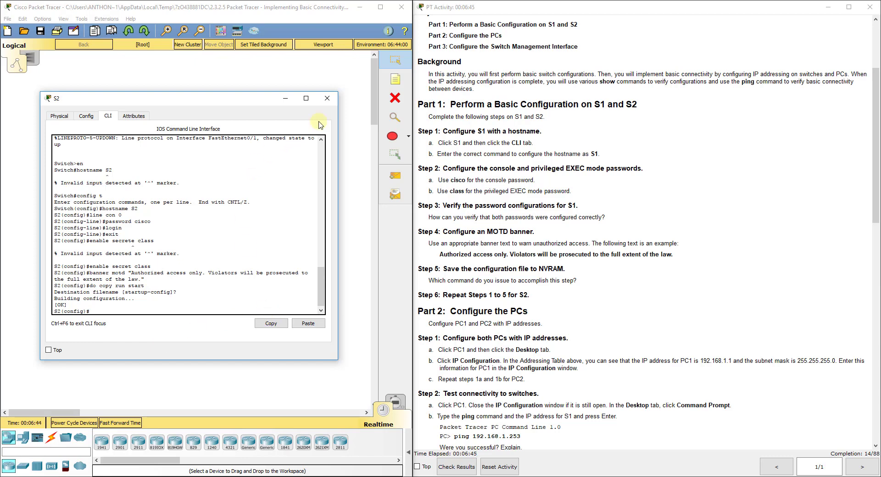
# Close S2 and open PC1's Desktop IP Configuration window.
pyautogui.click(327, 99)
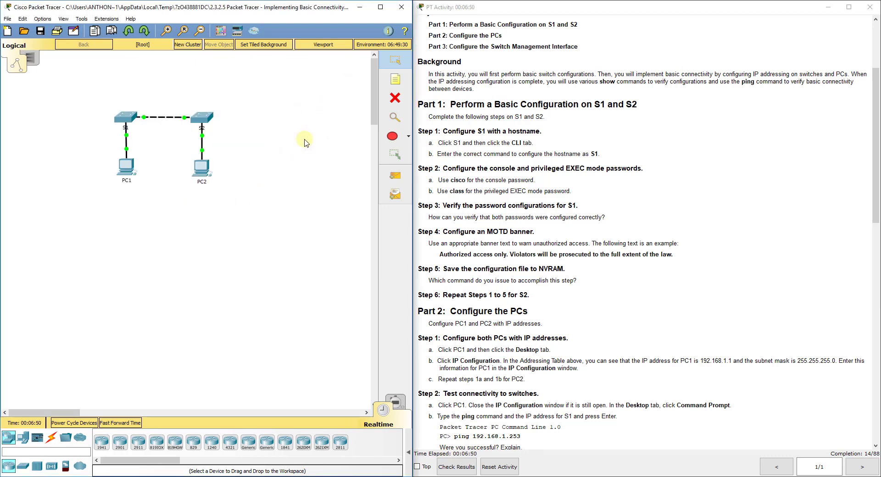
pyautogui.scroll(-8, 558, 290)
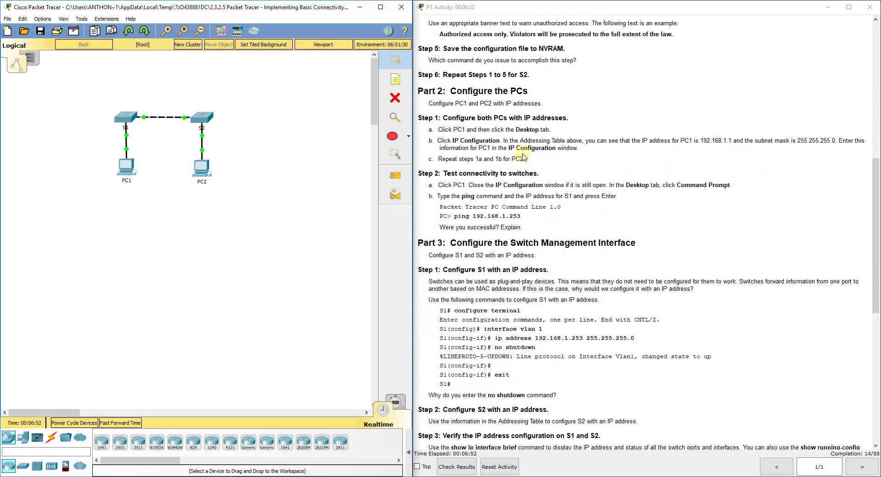
pyautogui.click(124, 166)
pyautogui.moveTo(358, 73); pyautogui.dragTo(137, 67)
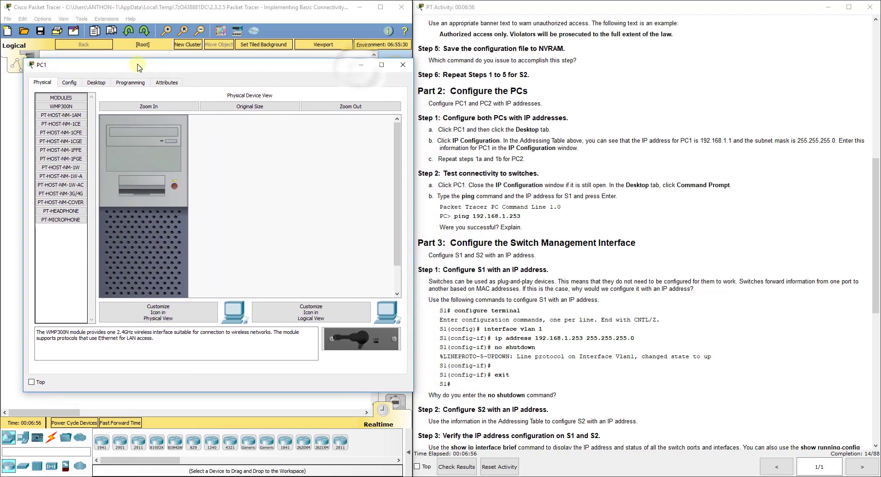
pyautogui.click(104, 83)
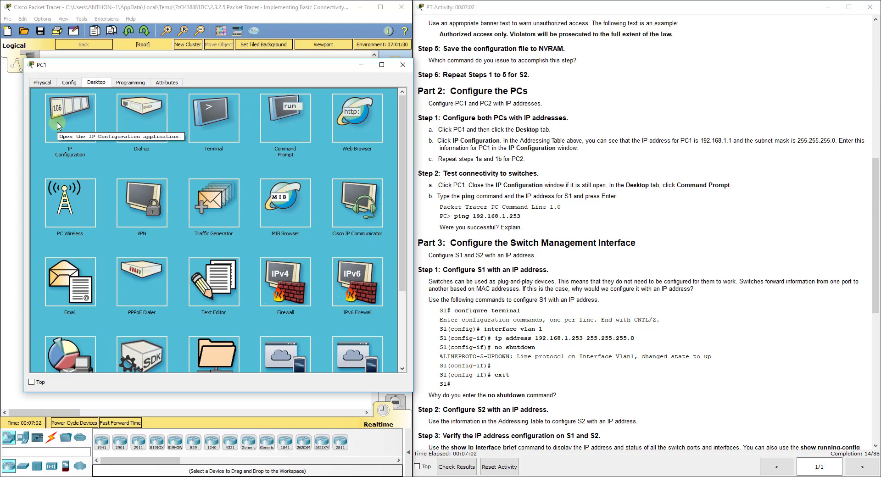
pyautogui.click(71, 122)
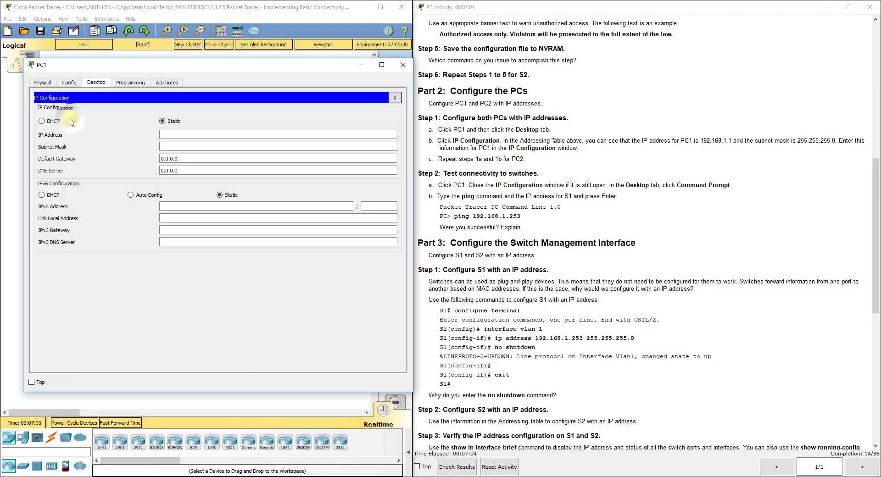
# Enter PC1's IPv4 address 192.168.1.1, letting the subnet mask auto-fill as 255.255.255.0.
pyautogui.click(184, 138)
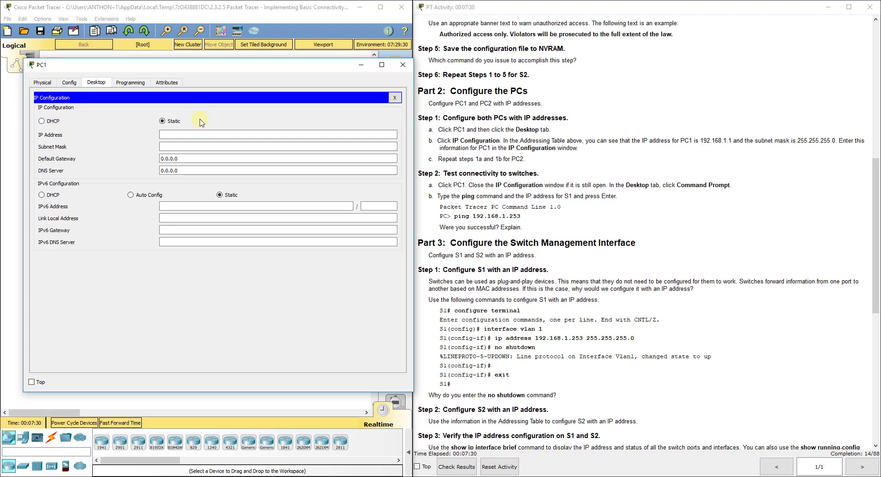
pyautogui.click(178, 134)
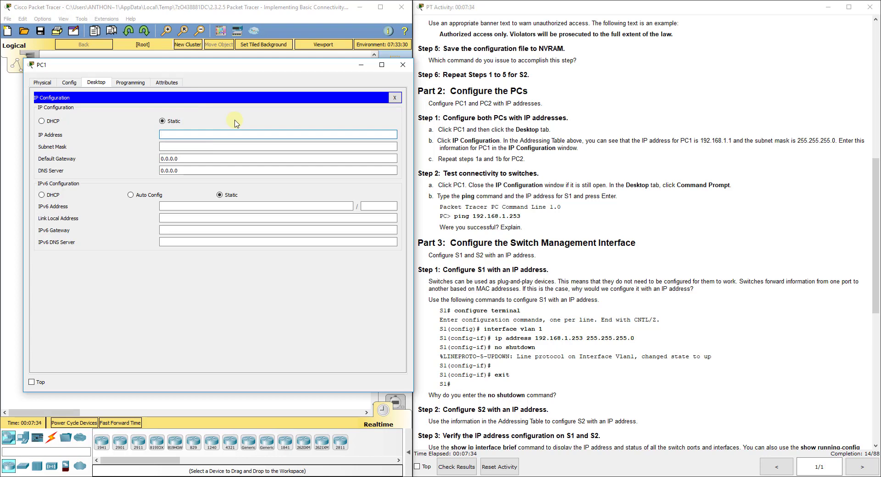
pyautogui.write('192.168.1.1')
pyautogui.press('Tab')
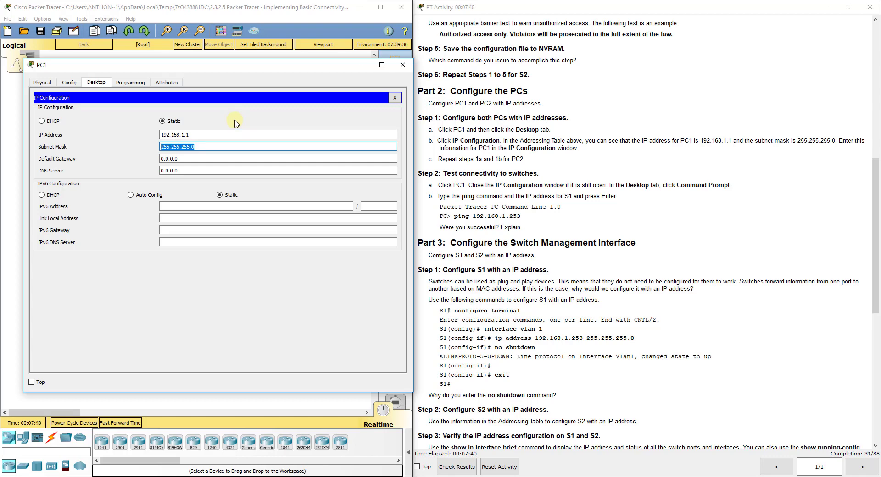
pyautogui.press('End')
pyautogui.moveTo(211, 63); pyautogui.dragTo(501, 105)
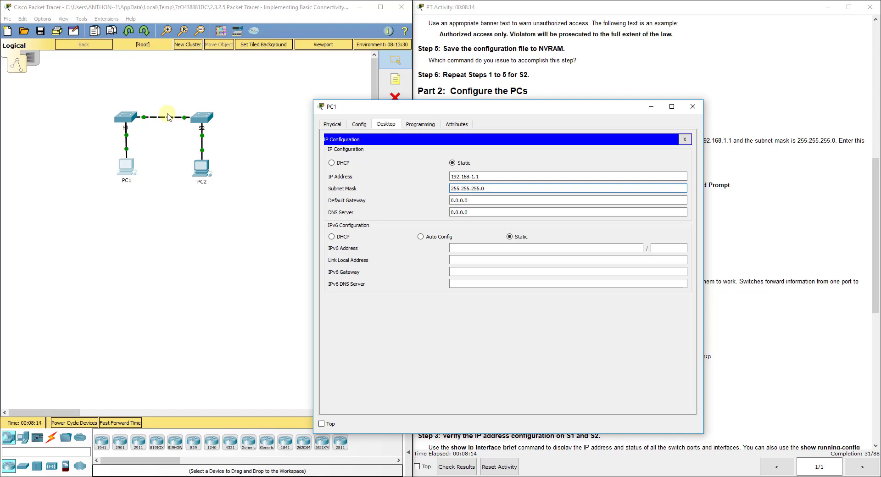
pyautogui.moveTo(516, 111); pyautogui.dragTo(220, 91)
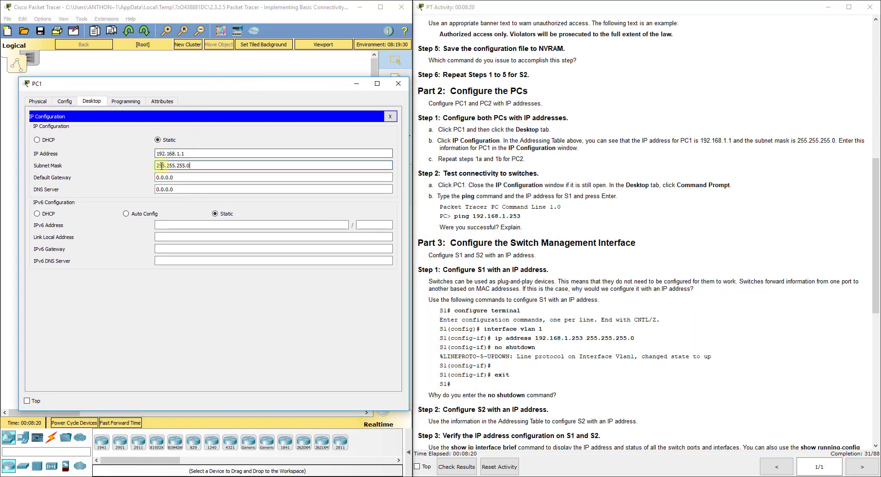
pyautogui.click(190, 165)
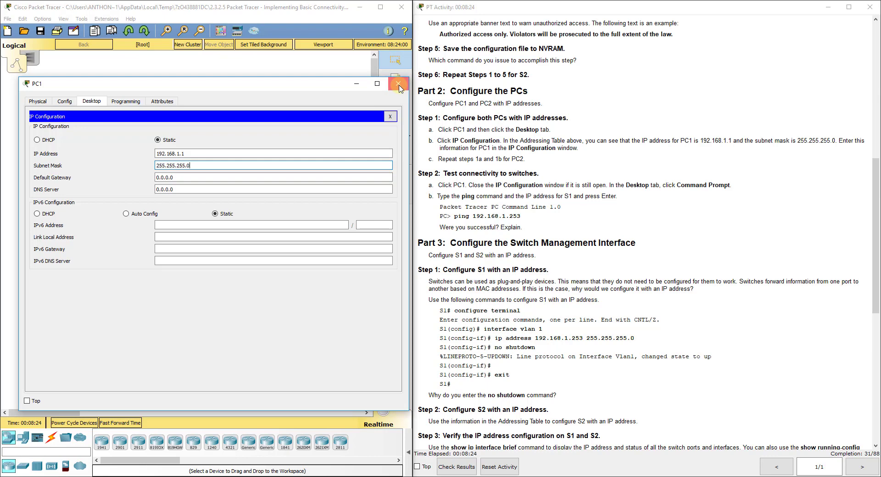
pyautogui.click(182, 155)
pyautogui.click(200, 165)
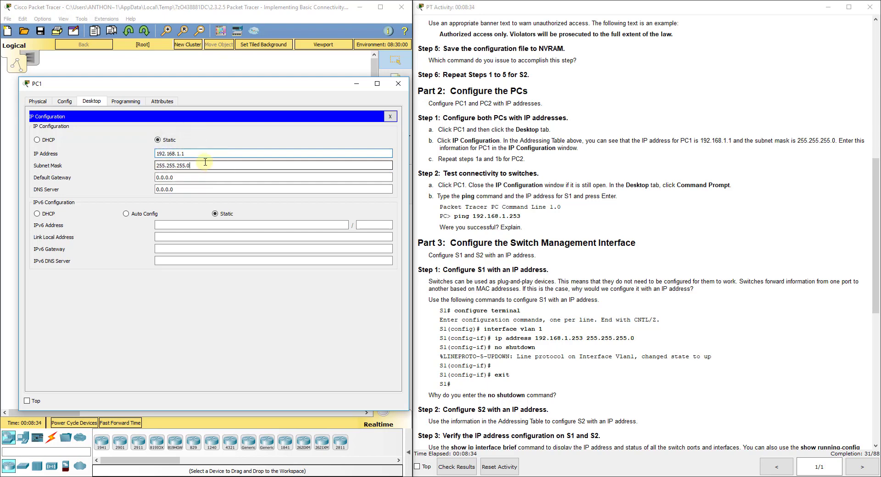
# Close PC1's window and scroll the activity instructions back to the top.
pyautogui.click(397, 84)
pyautogui.click(290, 186)
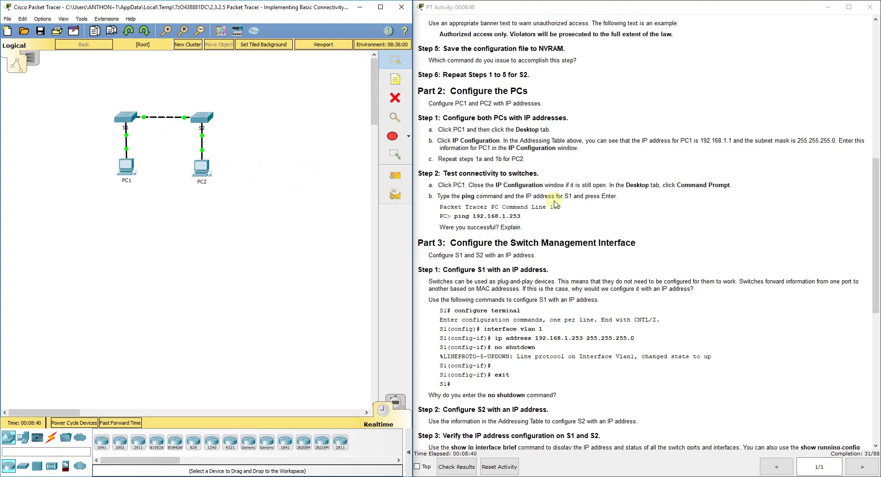
pyautogui.scroll(12, 556, 152)
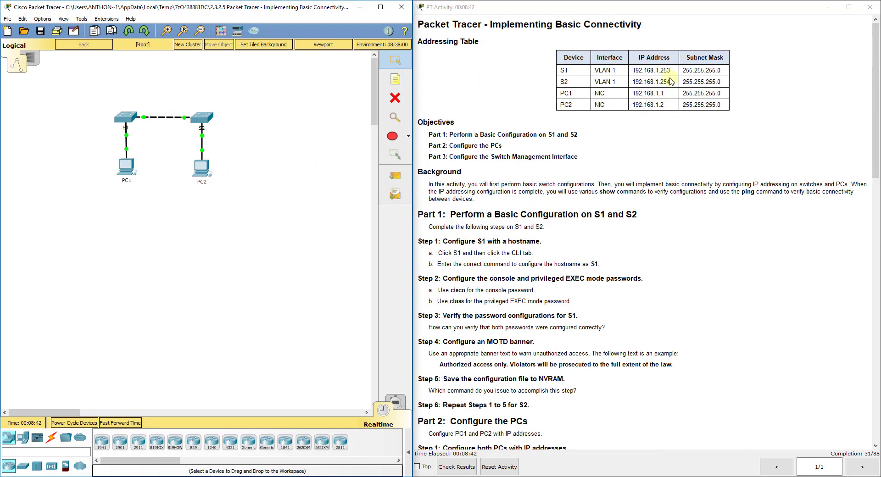
# Set PC2's IP address to 192.168.1.2 with subnet mask 255.255.255.0 in Desktop IP Configuration.
pyautogui.click(201, 168)
pyautogui.moveTo(416, 73); pyautogui.dragTo(237, 73)
pyautogui.click(138, 90)
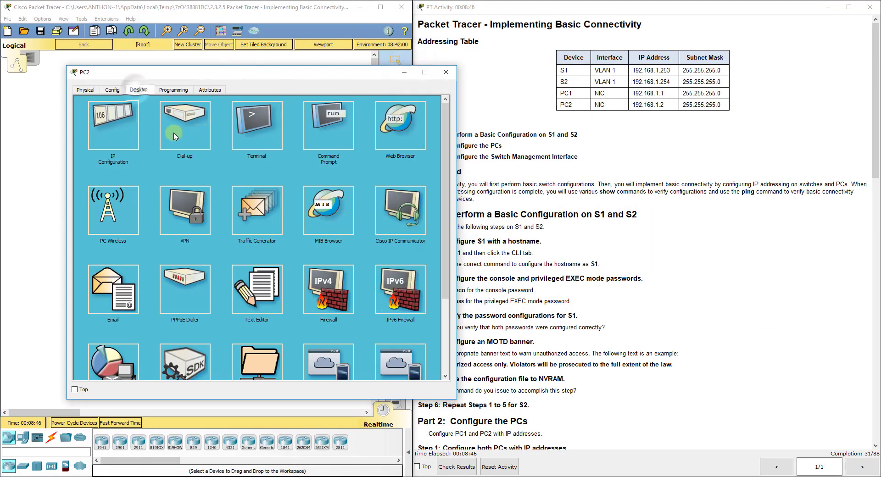
pyautogui.click(120, 118)
pyautogui.click(233, 141)
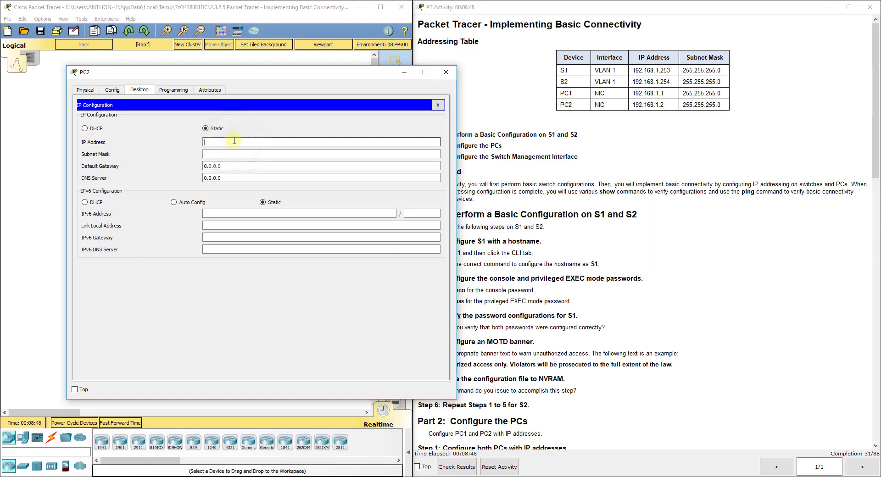
pyautogui.write('192.168.1')
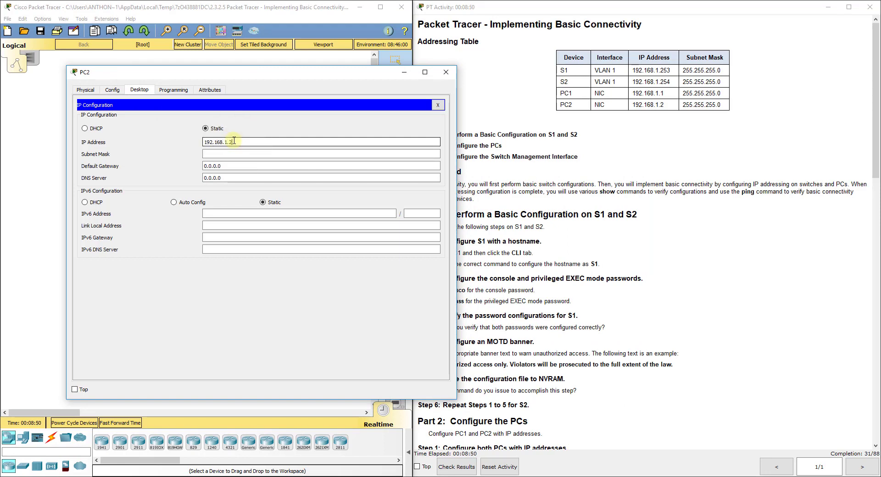
pyautogui.write('.2')
pyautogui.click(233, 153)
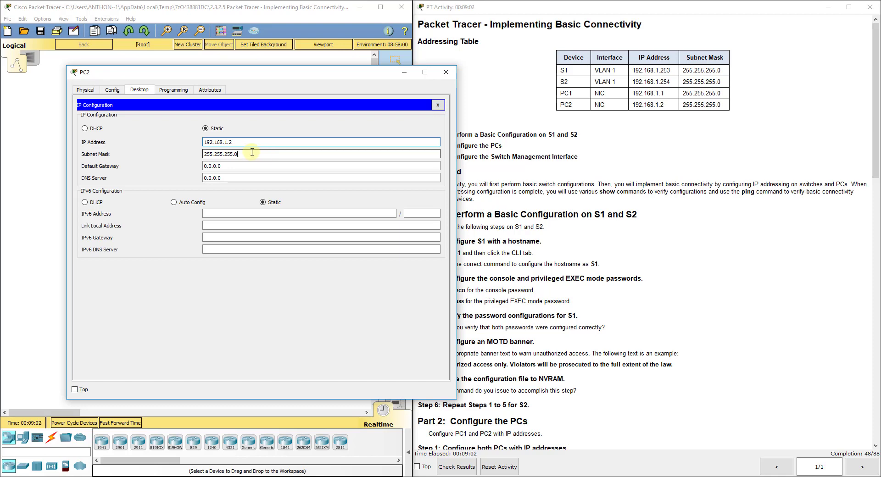
pyautogui.click(446, 73)
# Check the activity instructions and open PC1's window beside them on the Desktop tab.
pyautogui.click(557, 238)
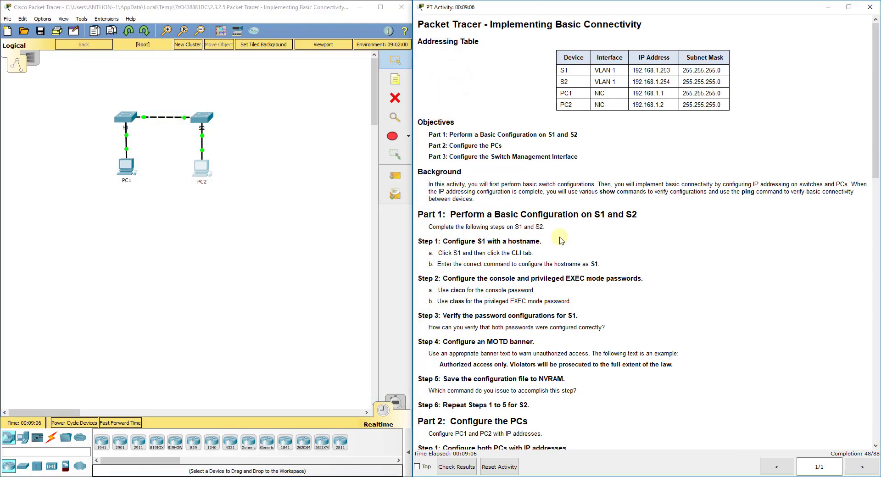
pyautogui.scroll(-10, 560, 253)
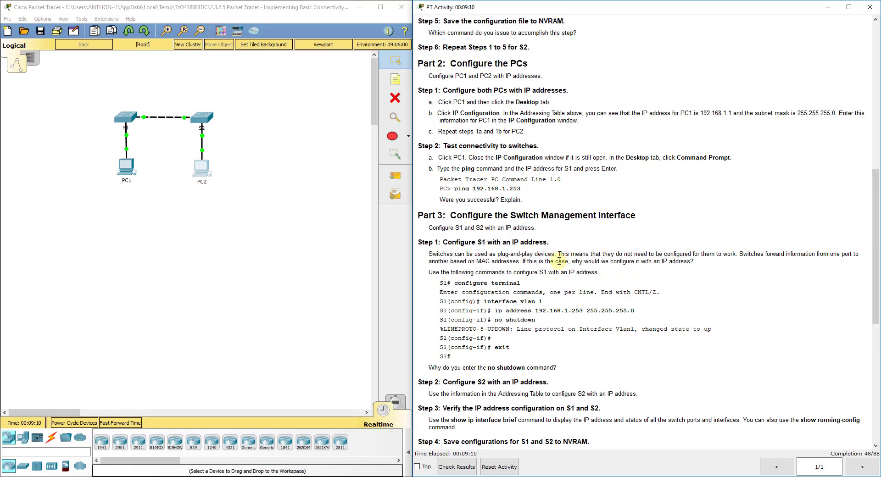
pyautogui.scroll(1, 557, 212)
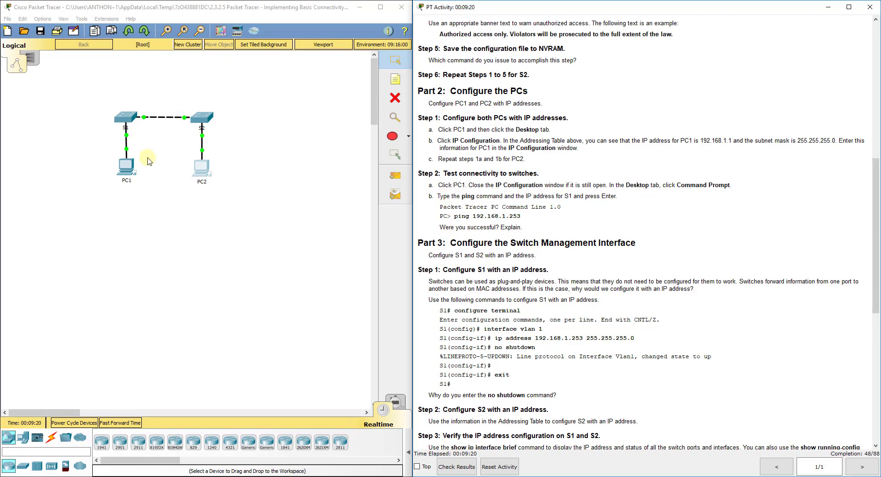
pyautogui.click(126, 166)
pyautogui.moveTo(461, 78); pyautogui.dragTo(239, 67)
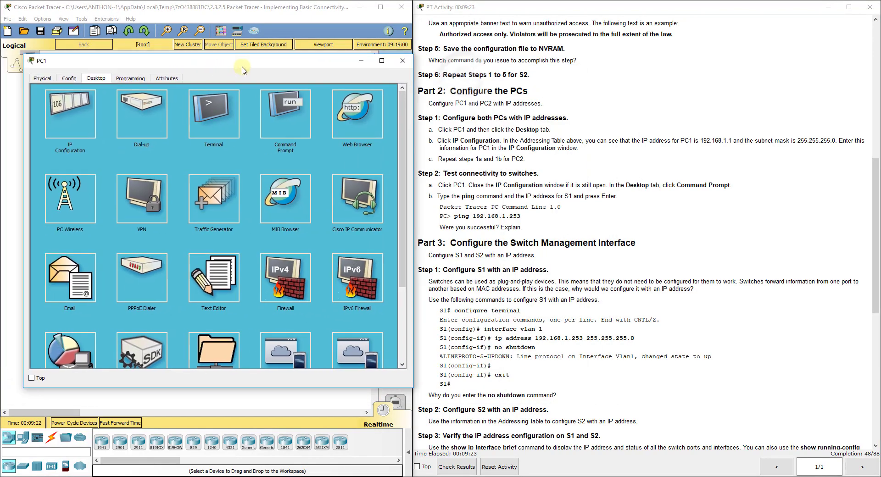
# Ping S1 at 192.168.1.253 from PC1's Command Prompt; all four requests time out.
pyautogui.click(501, 219)
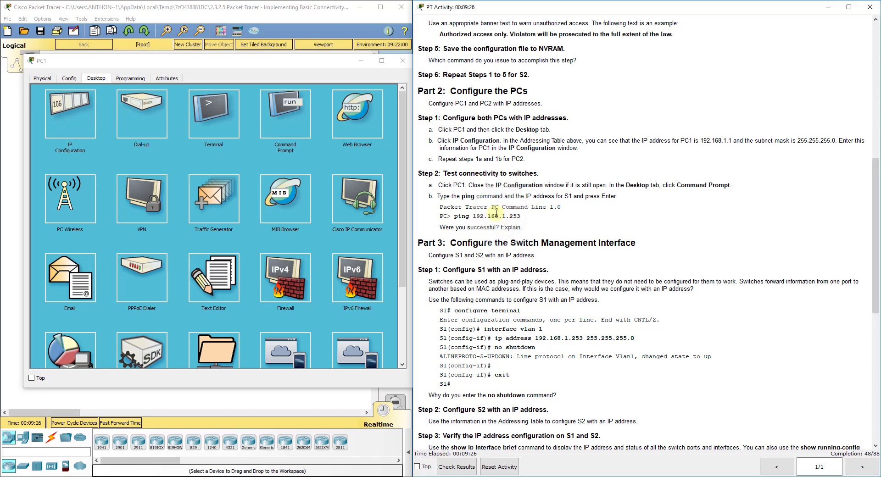
pyautogui.click(286, 115)
pyautogui.write('pi')
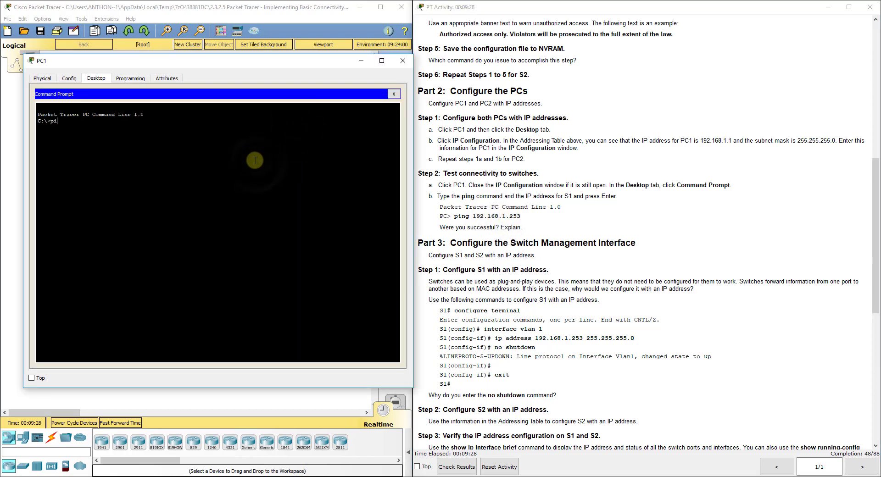
pyautogui.write('ng 192.168.1.253')
pyautogui.press('Return')
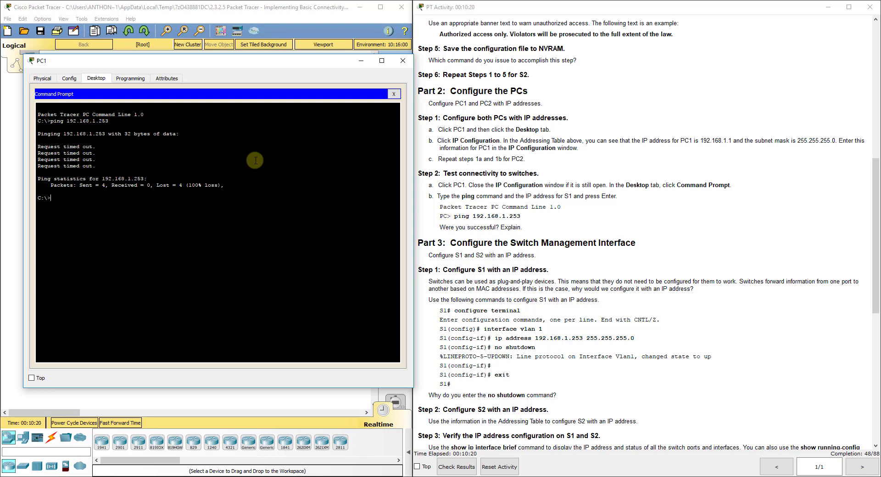
pyautogui.click(401, 64)
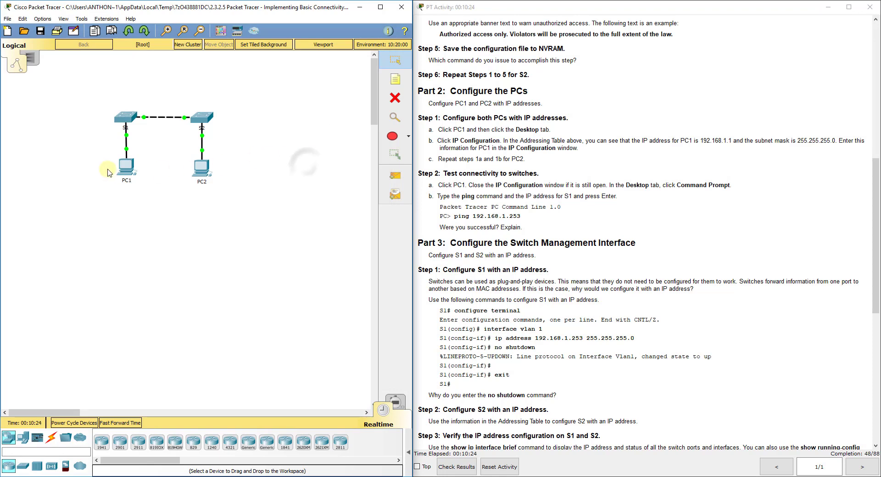
# In S1's CLI, enter global configuration with conf t, then interface vlan 1.
pyautogui.click(129, 120)
pyautogui.moveTo(436, 101); pyautogui.dragTo(202, 101)
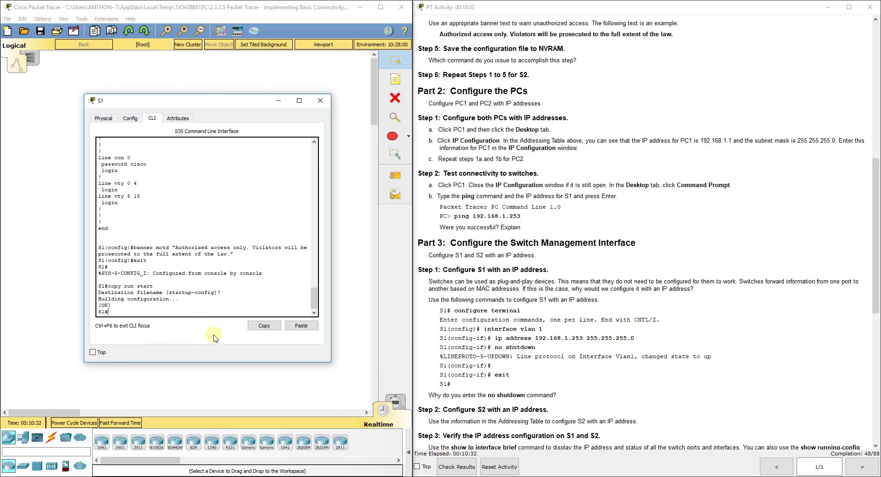
pyautogui.write('conf t')
pyautogui.press('Return')
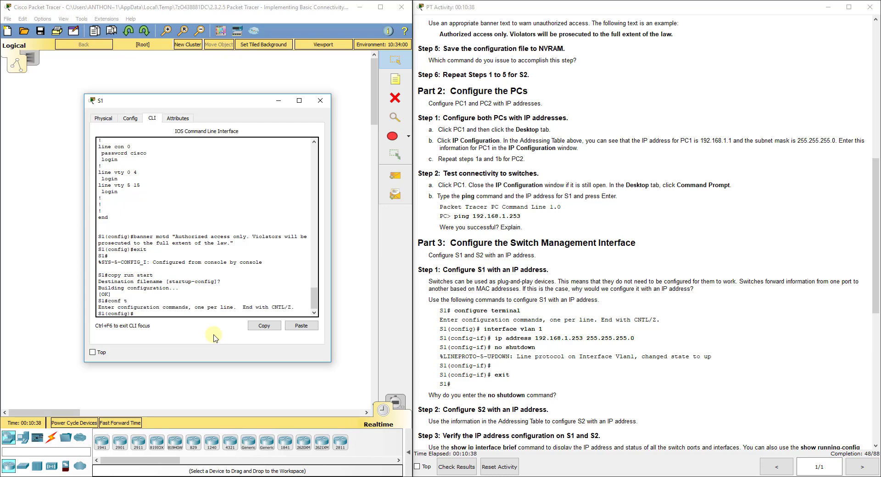
pyautogui.write('interface vlan 1')
pyautogui.press('Return')
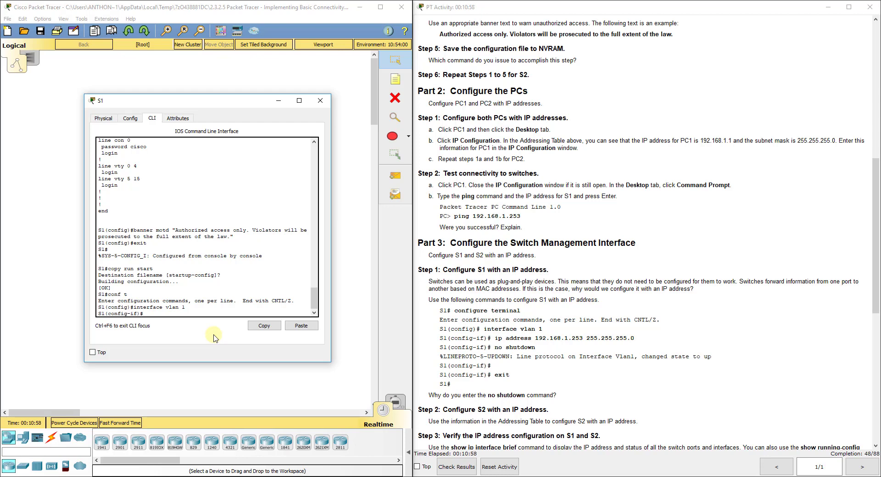
# Assign 192.168.1.253 255.255.255.0 to S1's VLAN 1, enable it with no shut, then exit.
pyautogui.write('ip add 192.168.1.253 255.255.255.0')
pyautogui.press('Return')
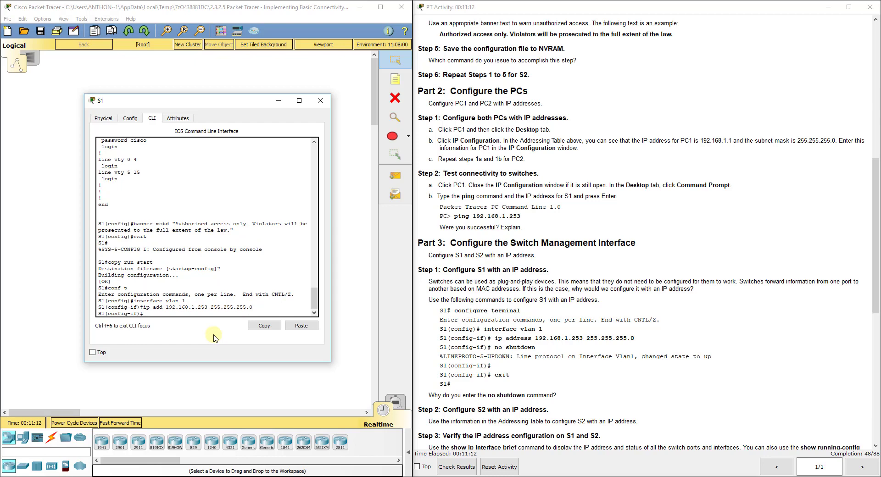
pyautogui.write('no shut')
pyautogui.press('Return')
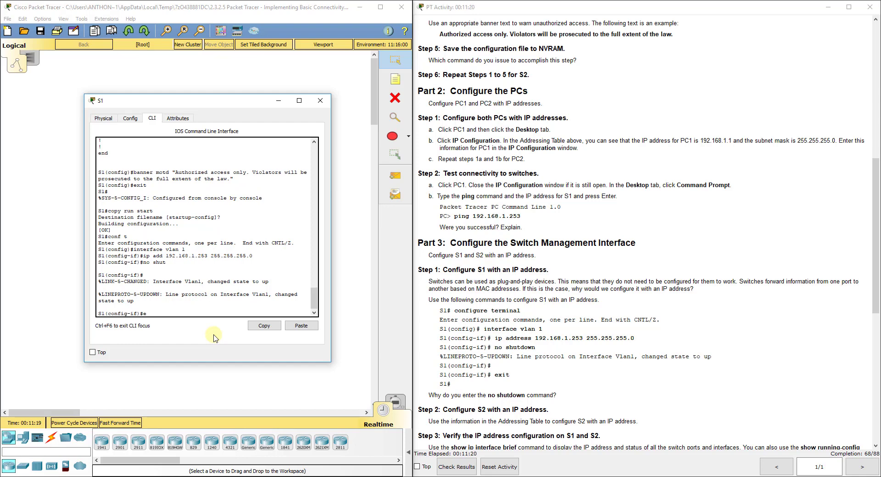
pyautogui.write('xit')
pyautogui.press('Return')
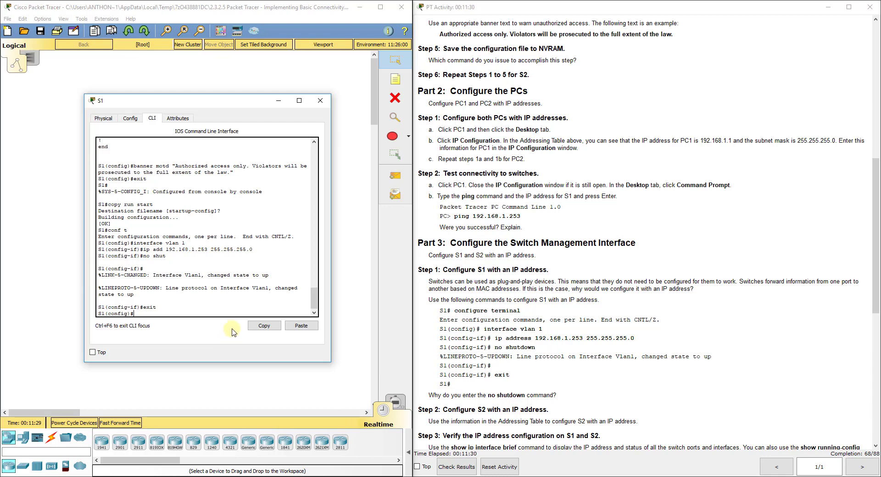
pyautogui.click(320, 101)
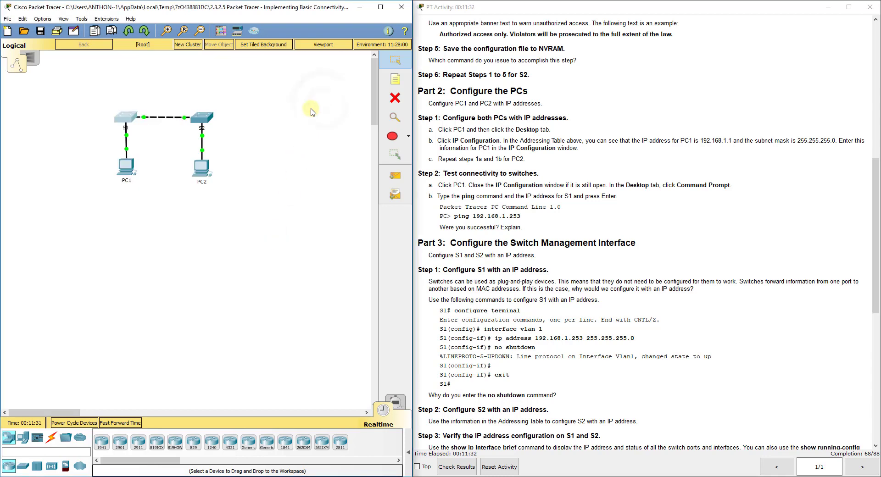
# In S2's CLI, enter interface vlan 1 configuration.
pyautogui.click(202, 117)
pyautogui.moveTo(386, 104); pyautogui.dragTo(174, 97)
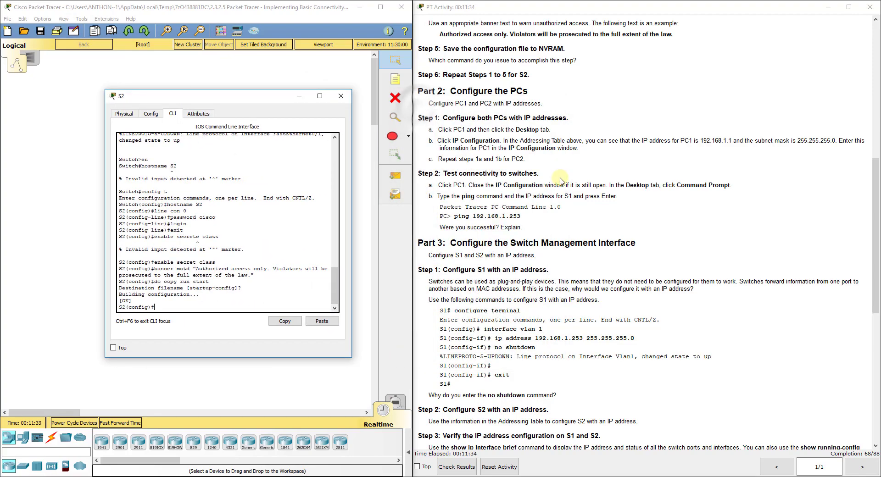
pyautogui.click(561, 179)
pyautogui.scroll(-3, 545, 226)
pyautogui.scroll(10, 527, 230)
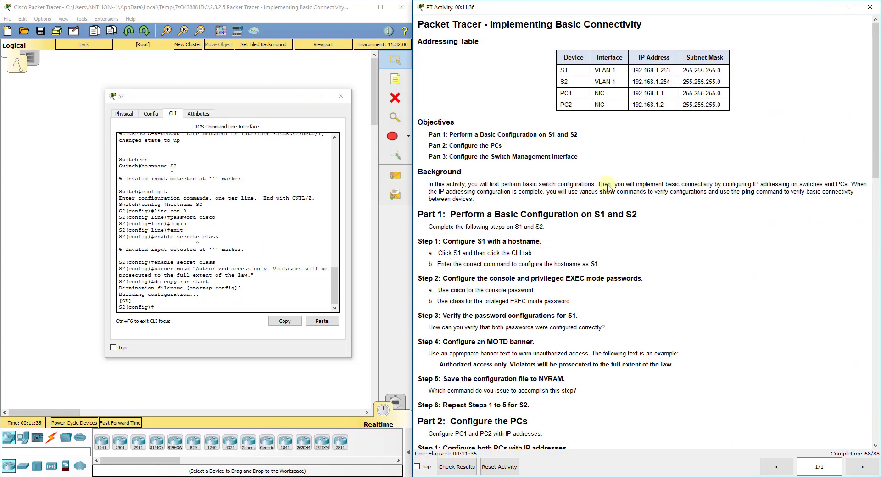
pyautogui.click(238, 307)
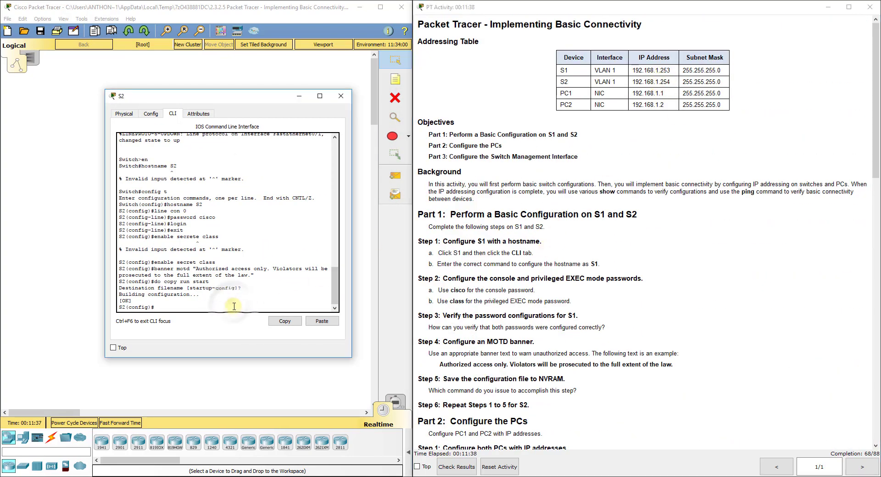
pyautogui.write('interface vlan 1')
pyautogui.press('Return')
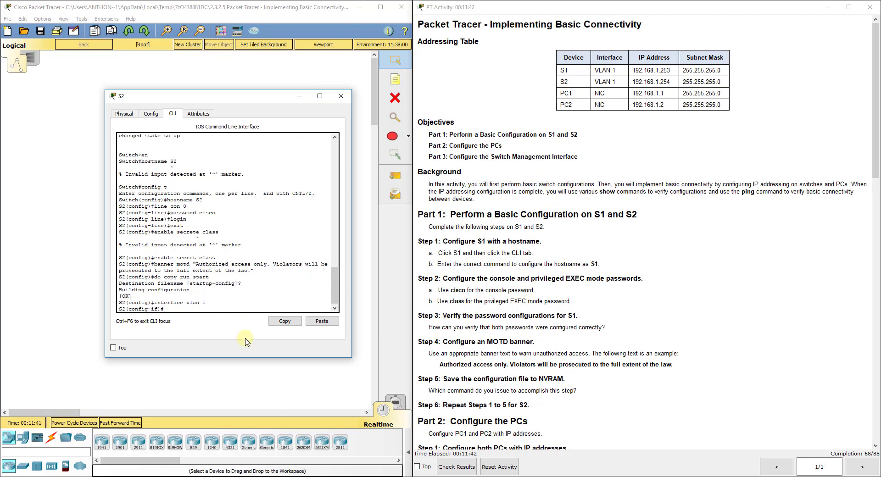
# Assign 192.168.1.254 to S2's VLAN 1, enable it with no shutdown, then exit.
pyautogui.write('ip add 192.168.1.254 255.255.255.0')
pyautogui.press('Return')
pyautogui.write('no shut')
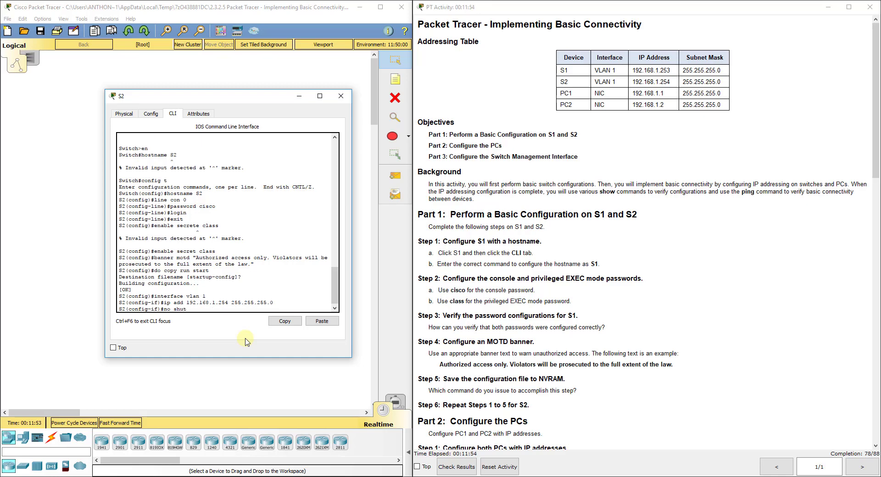
pyautogui.write('down')
pyautogui.press('Return')
pyautogui.press('Return')
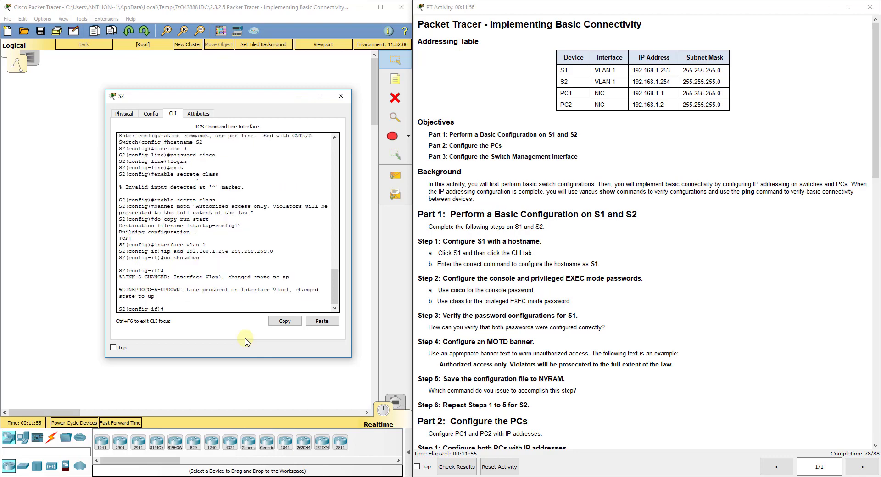
pyautogui.write('exit')
pyautogui.press('Return')
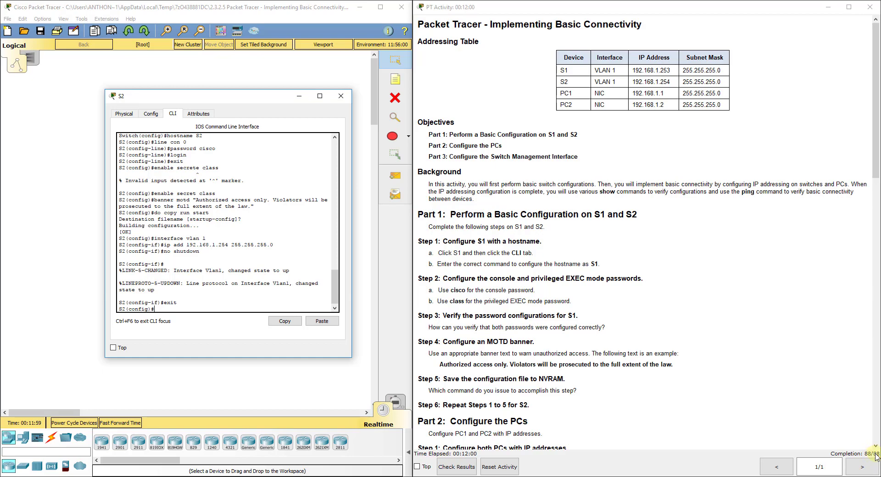
pyautogui.click(342, 98)
pyautogui.scroll(-20, 473, 198)
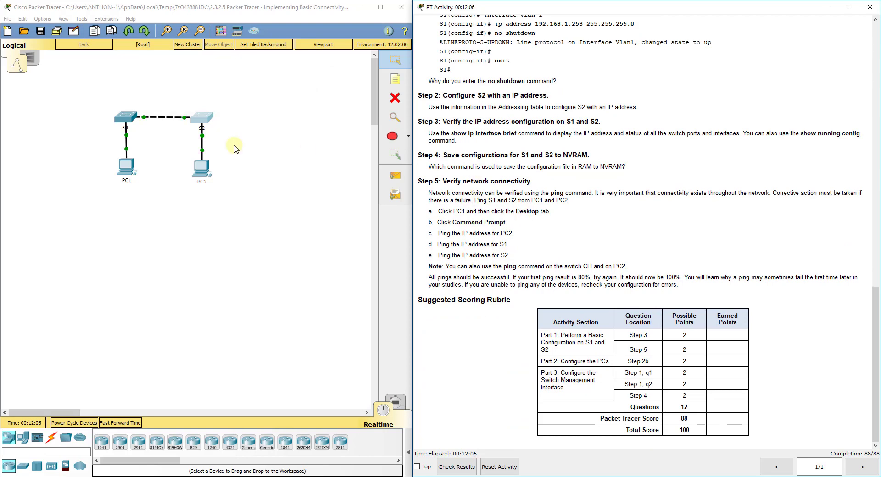
# Save S1's running configuration to startup with 'do copy run start'.
pyautogui.click(127, 116)
pyautogui.write('do ')
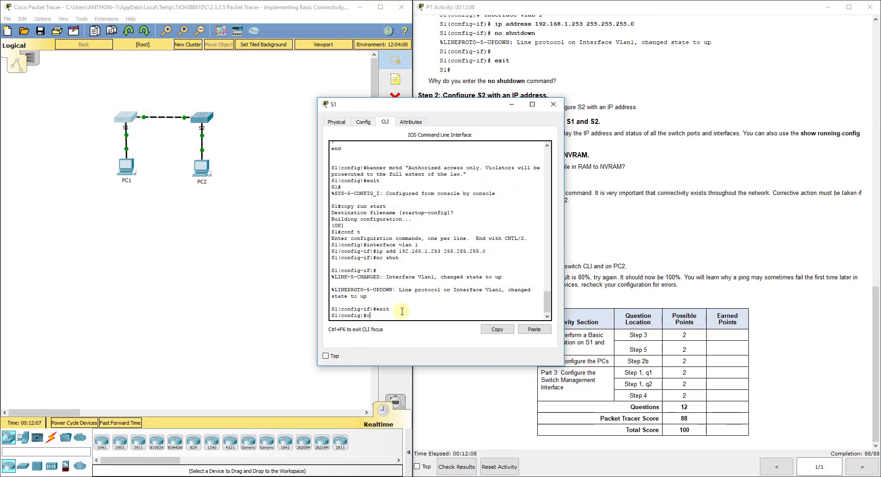
pyautogui.write('copy run start')
pyautogui.press('Return')
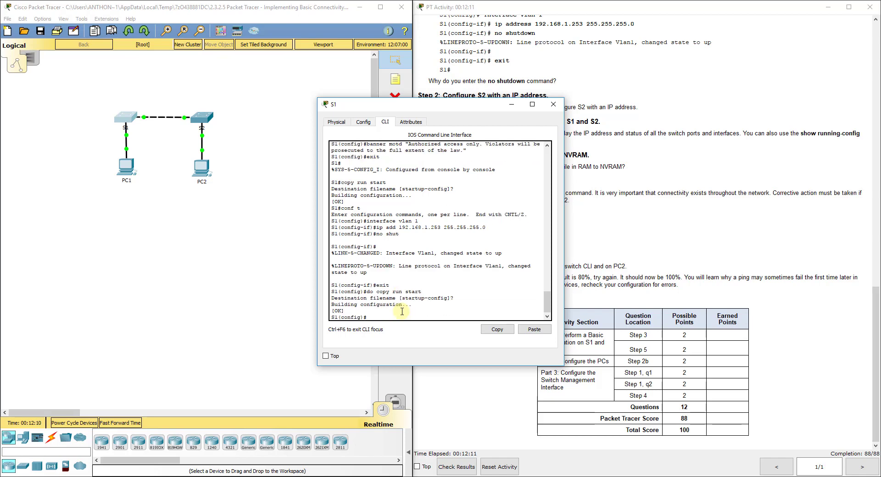
# Save S2's running configuration to startup, close both switch windows and dismiss the disconnect-locked warning.
pyautogui.click(202, 119)
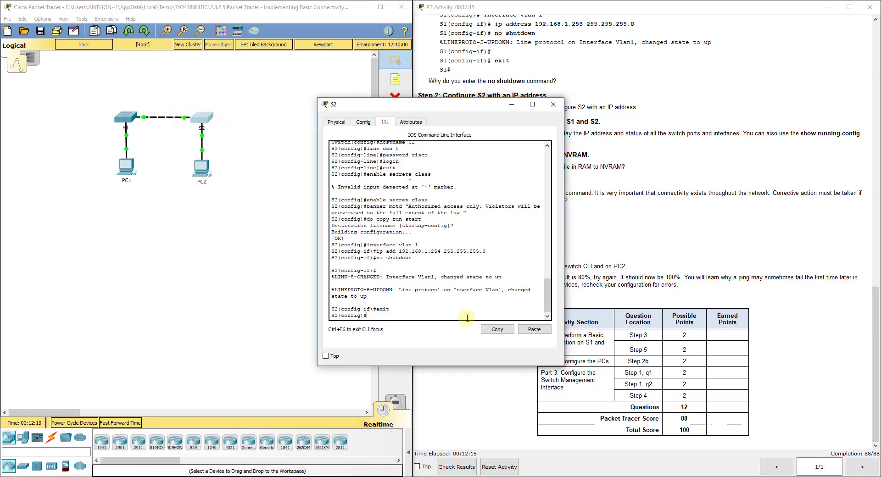
pyautogui.write('do copy run start')
pyautogui.press('Return')
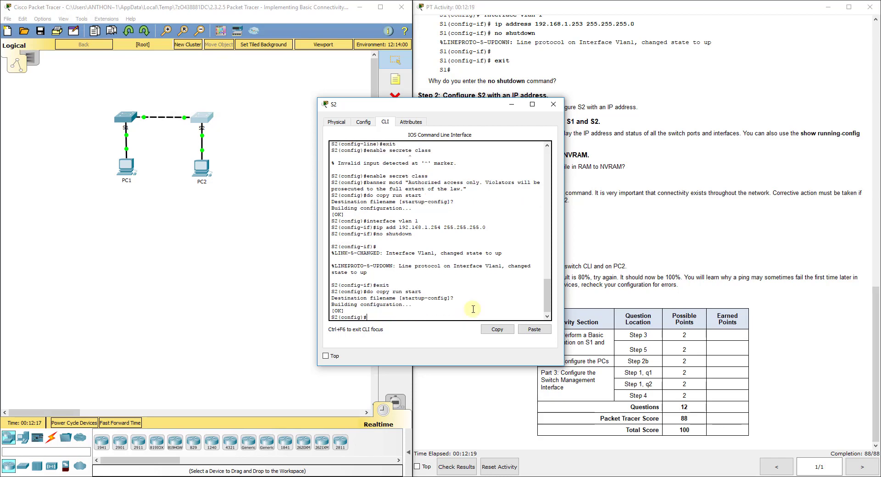
pyautogui.click(554, 102)
pyautogui.click(273, 109)
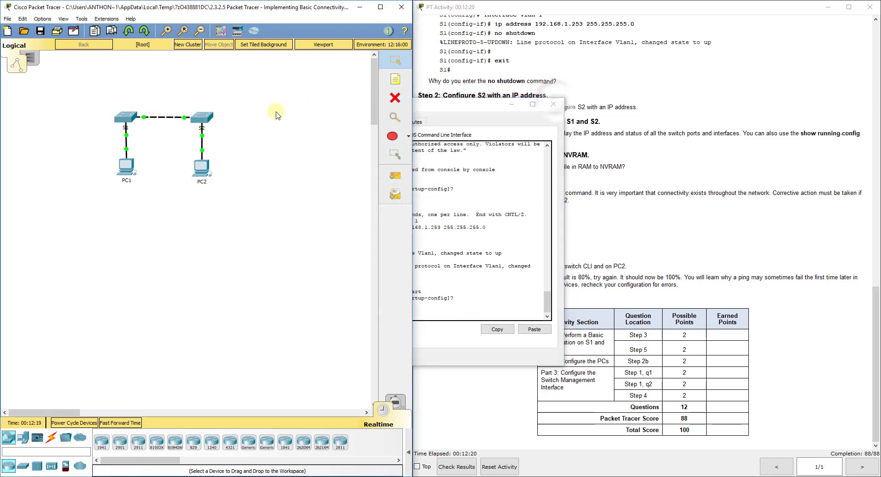
pyautogui.click(547, 101)
pyautogui.click(204, 151)
pyautogui.click(230, 256)
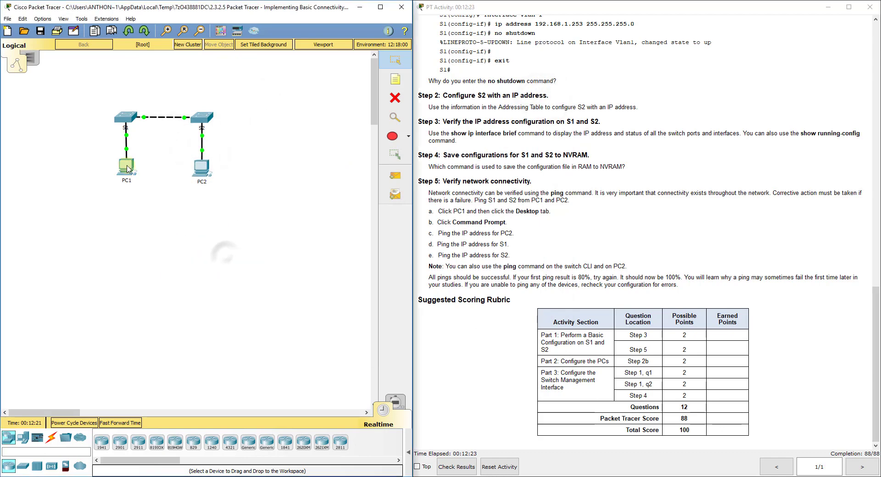
# From PC1's Command Prompt, ping S1 at 192.168.1.253 twice until all four replies succeed.
pyautogui.click(126, 166)
pyautogui.click(507, 125)
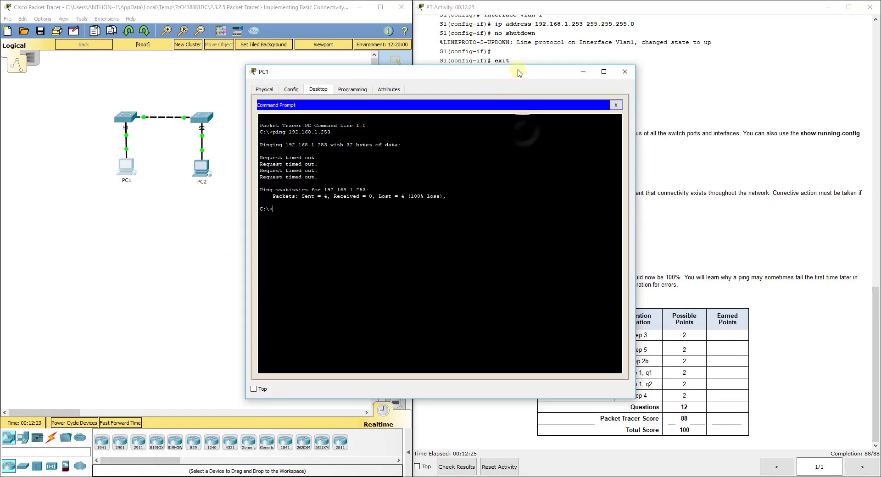
pyautogui.moveTo(522, 72); pyautogui.dragTo(294, 70)
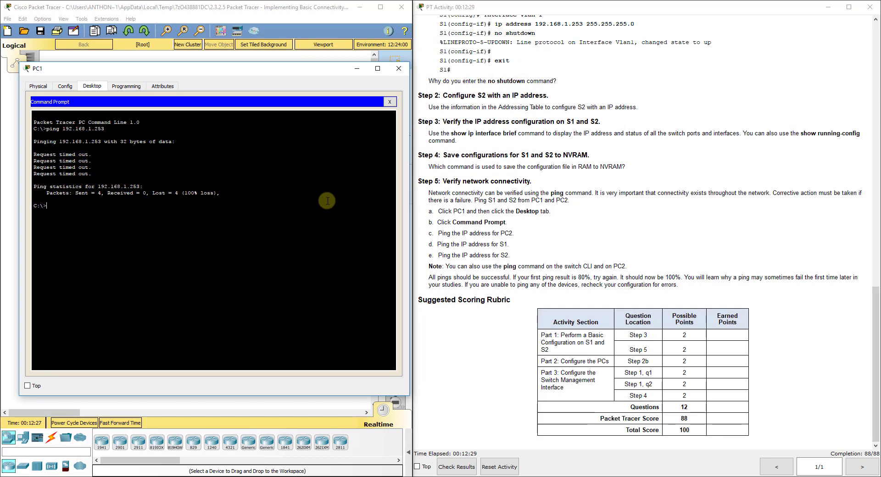
pyautogui.write('ping 192.168.1.253')
pyautogui.press('Return')
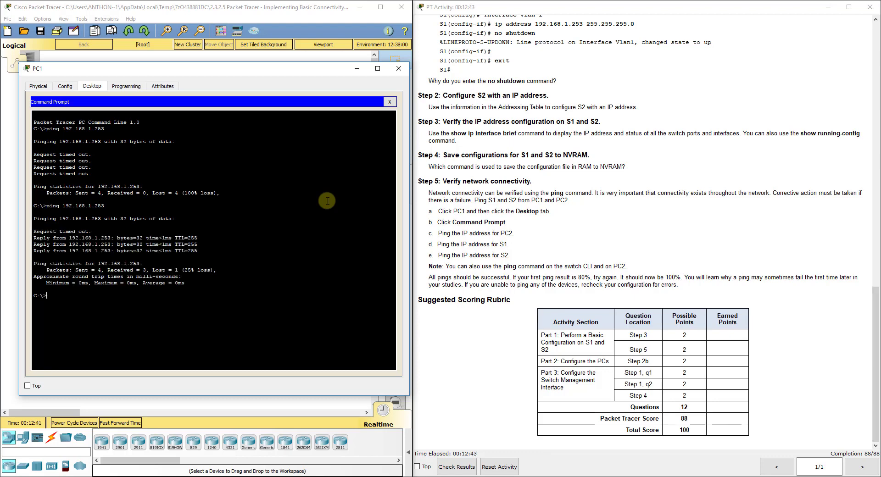
pyautogui.press('Up')
pyautogui.press('Return')
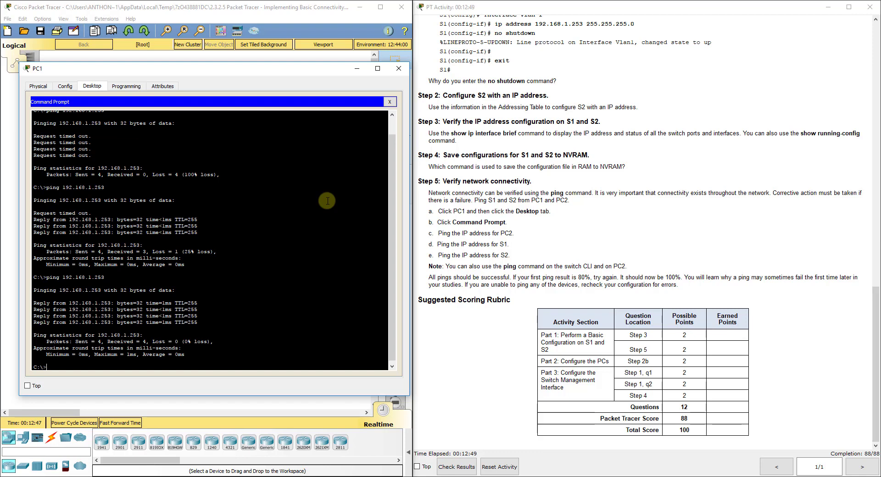
pyautogui.write('ping')
pyautogui.moveTo(269, 70); pyautogui.dragTo(660, 54)
pyautogui.click(102, 207)
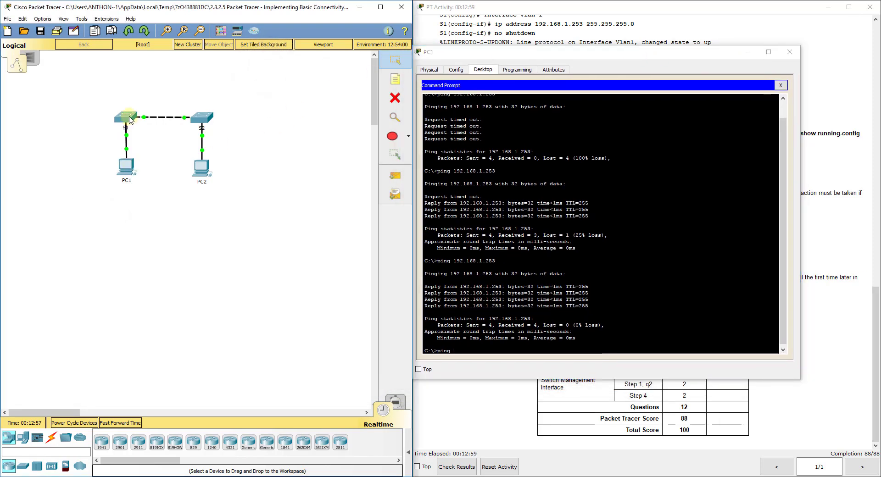
# From PC1, ping S2 at 192.168.1.254 twice until replies succeed.
pyautogui.click(510, 352)
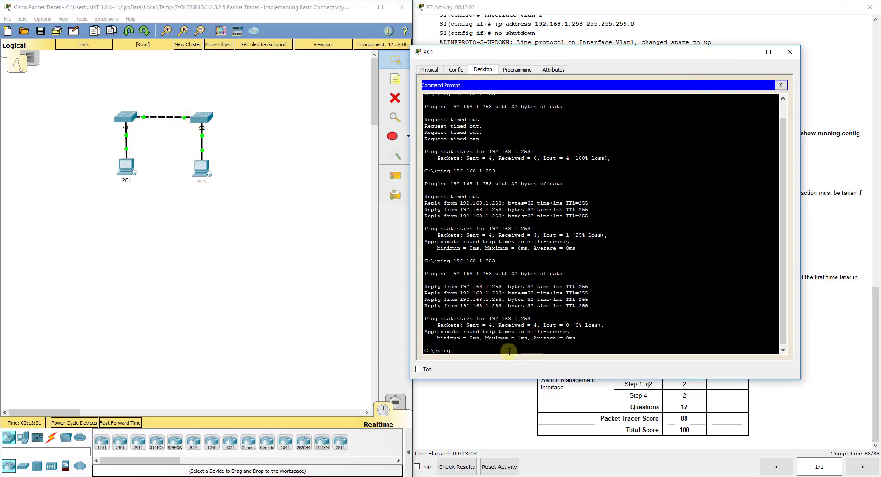
pyautogui.write('192.168.')
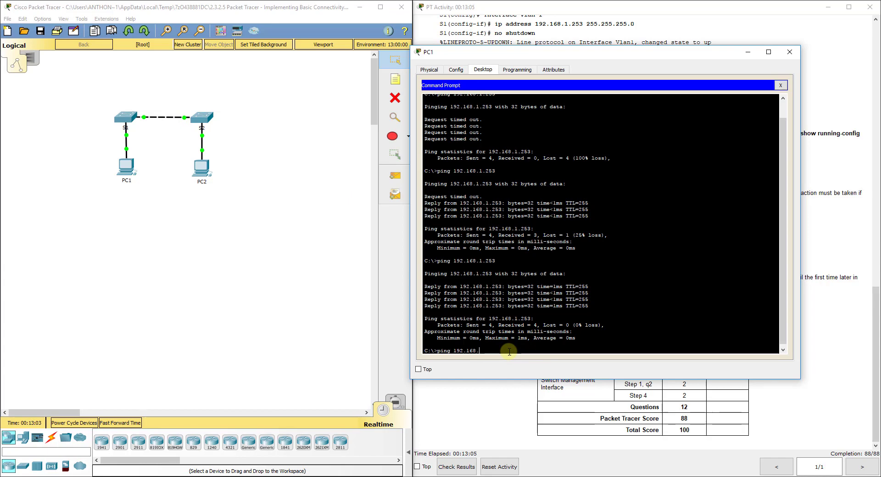
pyautogui.write('1.254')
pyautogui.press('Return')
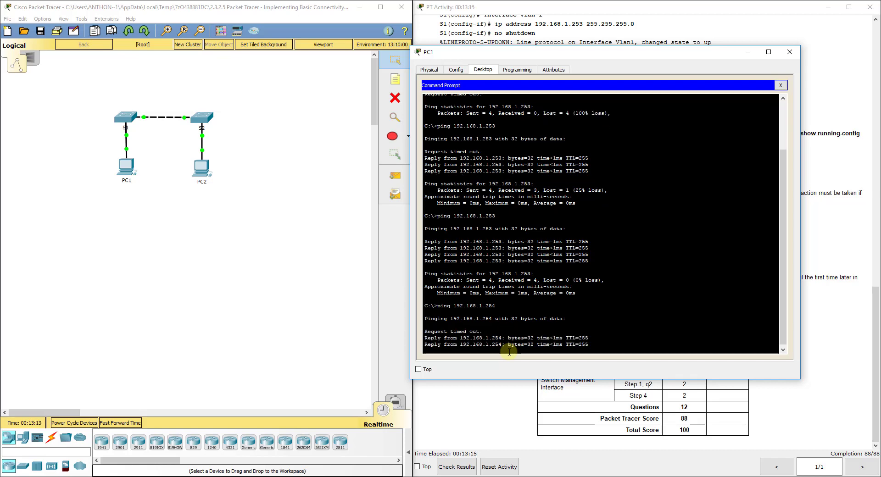
pyautogui.press('Up')
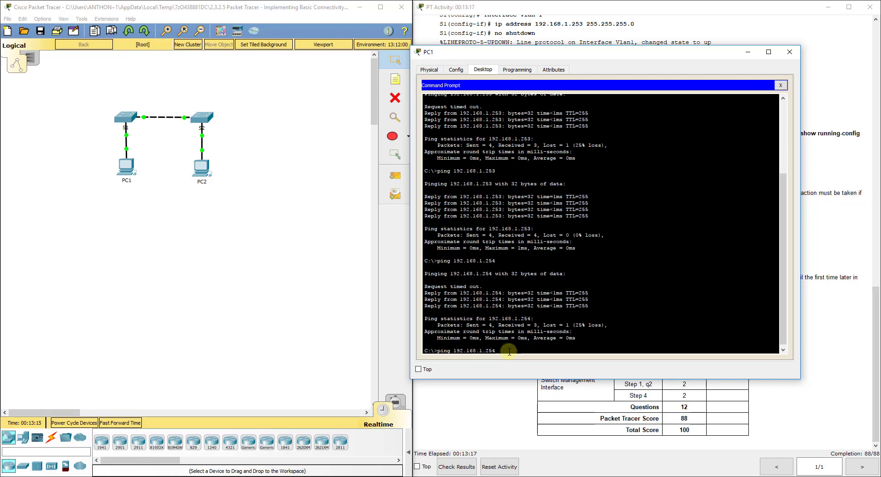
pyautogui.press('Return')
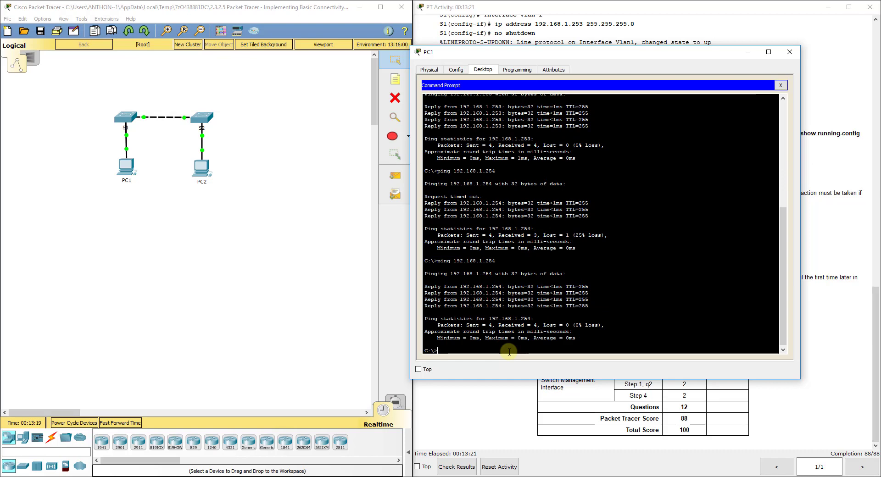
# Ping PC2 at 192.168.1.2 from PC1, then bring up PC2's device window.
pyautogui.press('Up')
pyautogui.press('BackSpace')
pyautogui.press('BackSpace')
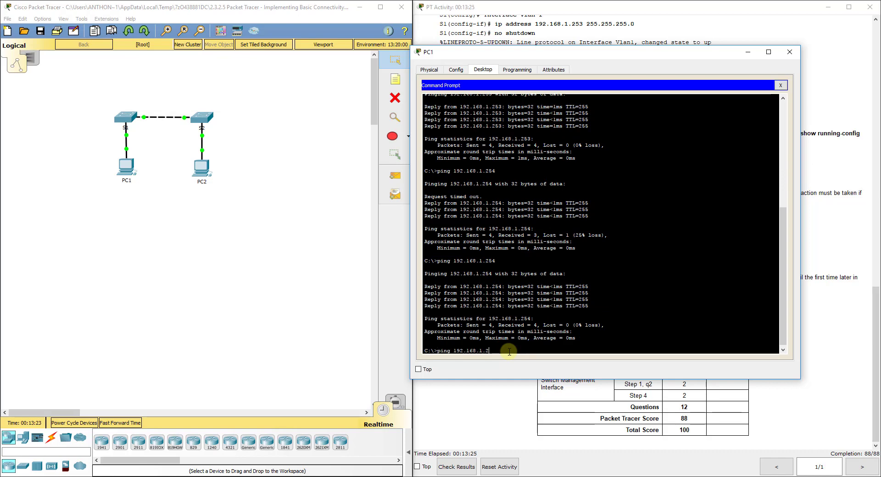
pyautogui.press('Return')
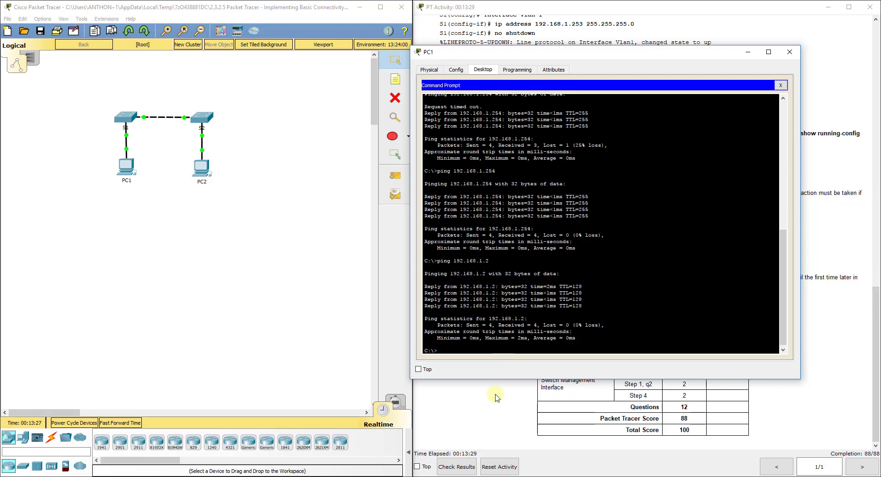
pyautogui.click(310, 276)
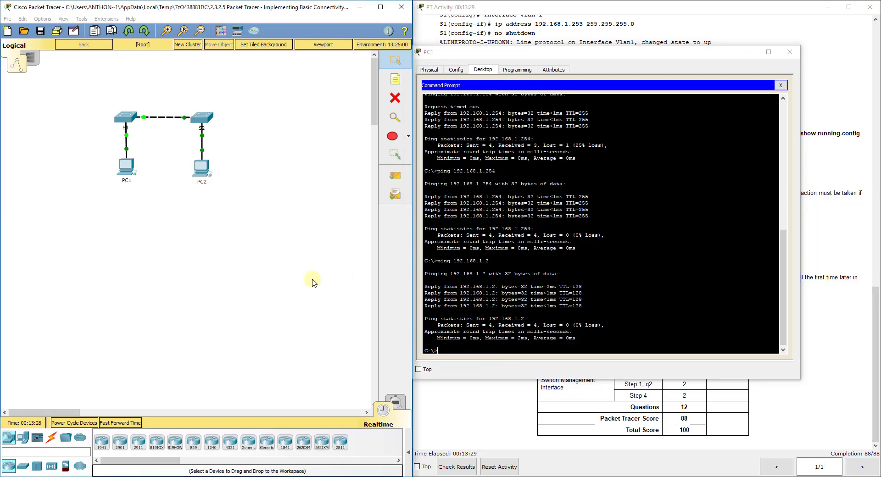
pyautogui.click(205, 168)
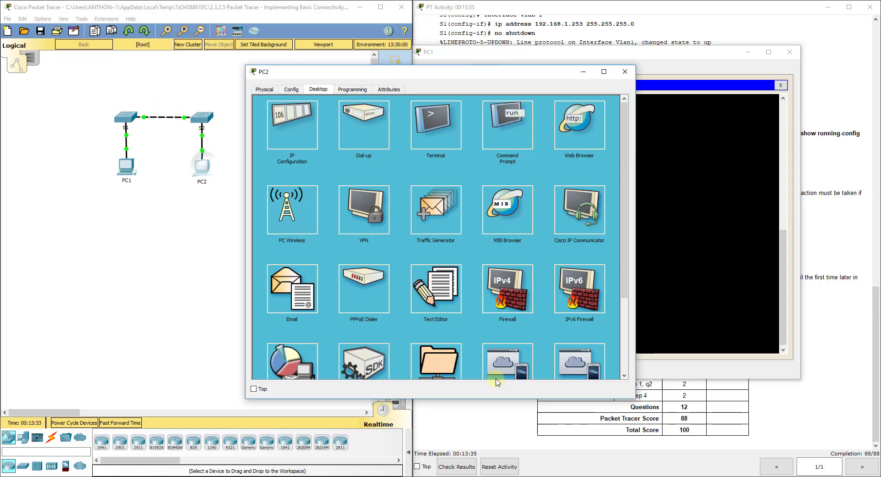
# Ping PC1 at 192.168.1.1 from PC2's Command Prompt, then close the PC2 and PC1 windows.
pyautogui.click(514, 140)
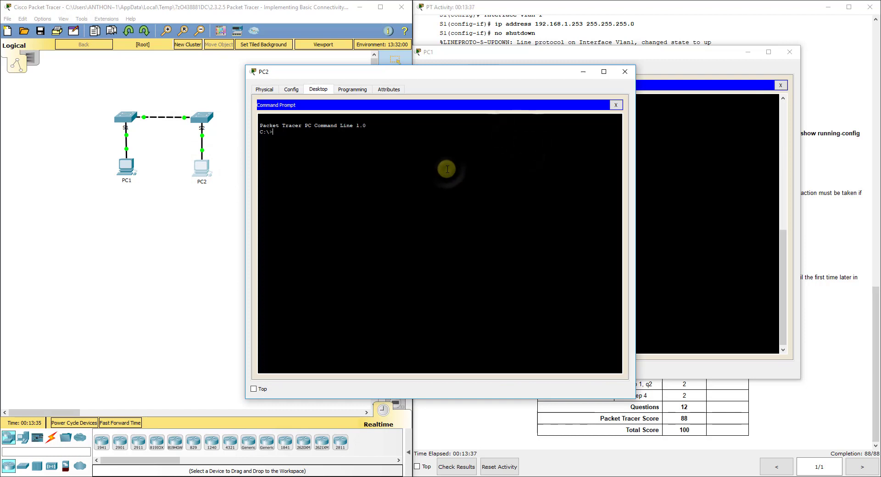
pyautogui.write('ping 192.168.1.1')
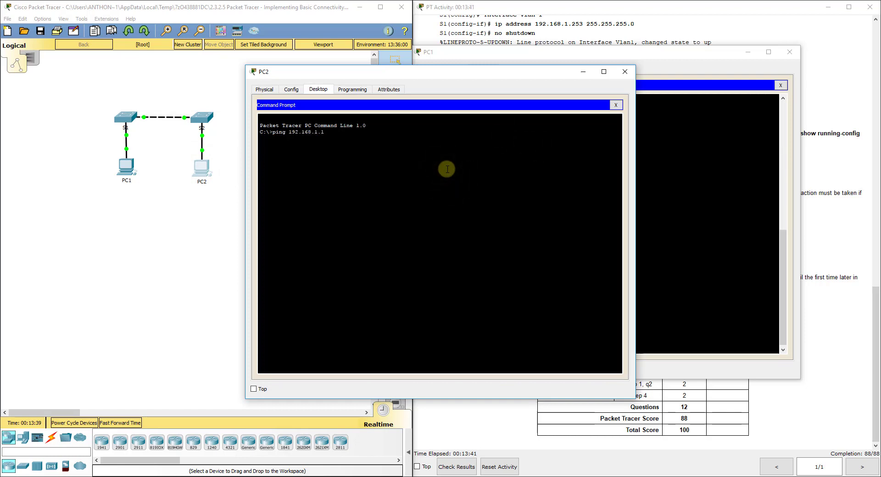
pyautogui.press('Return')
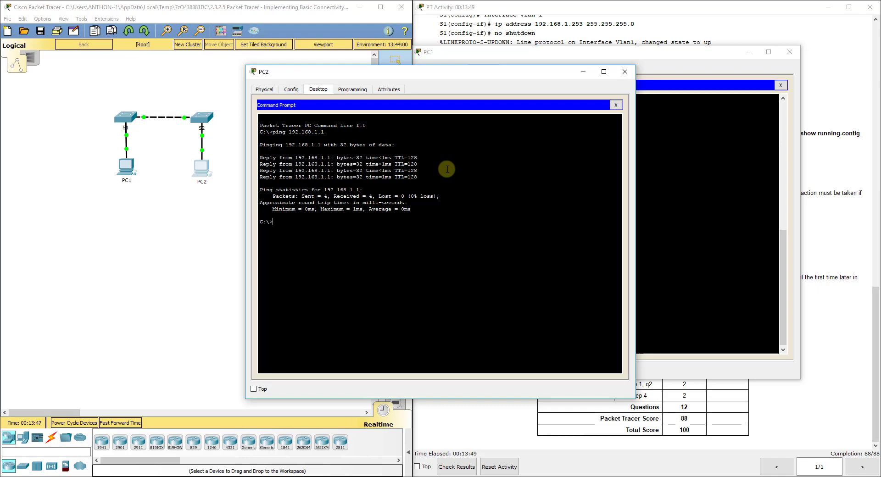
pyautogui.click(625, 71)
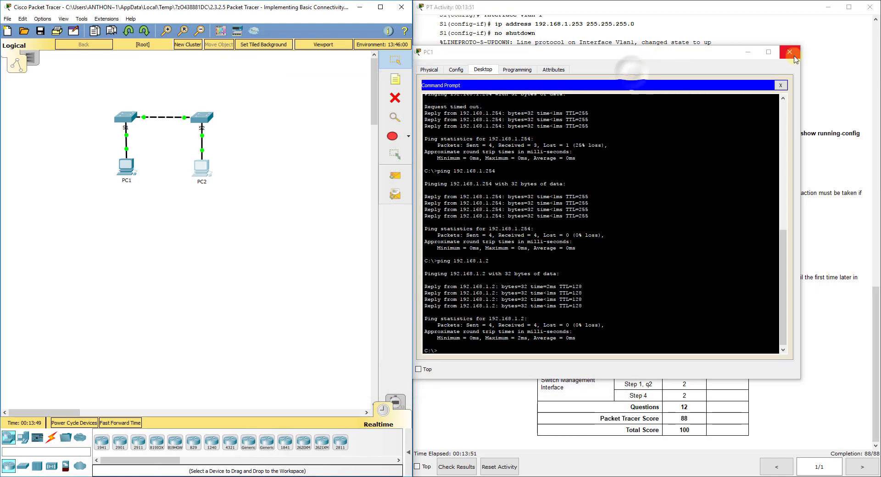
pyautogui.click(790, 52)
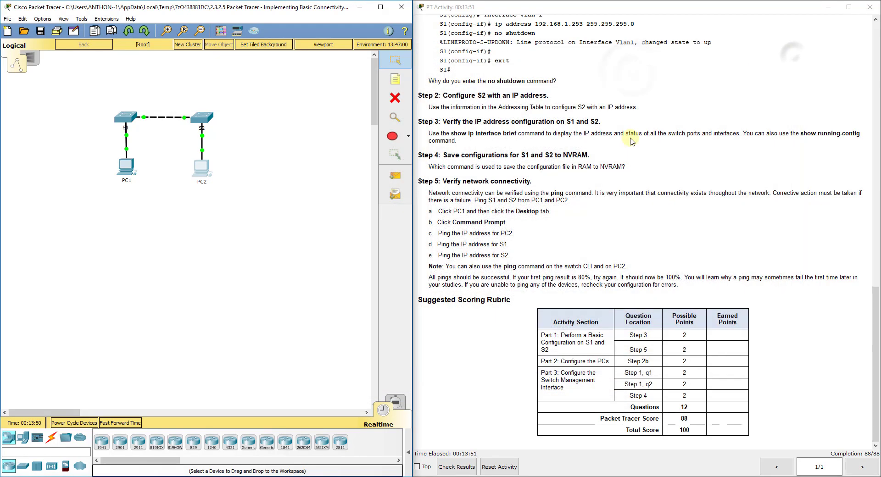
# Send a simple test PDU from PC1 to PC2, then delete that entry.
pyautogui.click(407, 442)
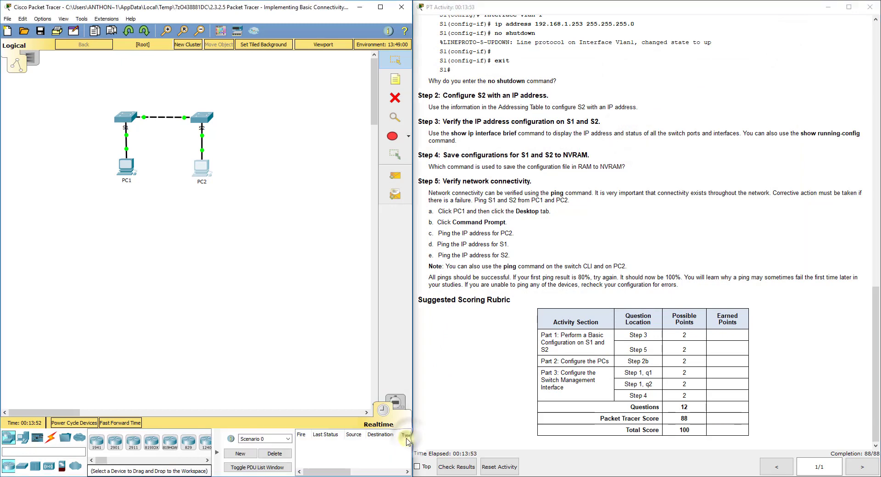
pyautogui.click(397, 177)
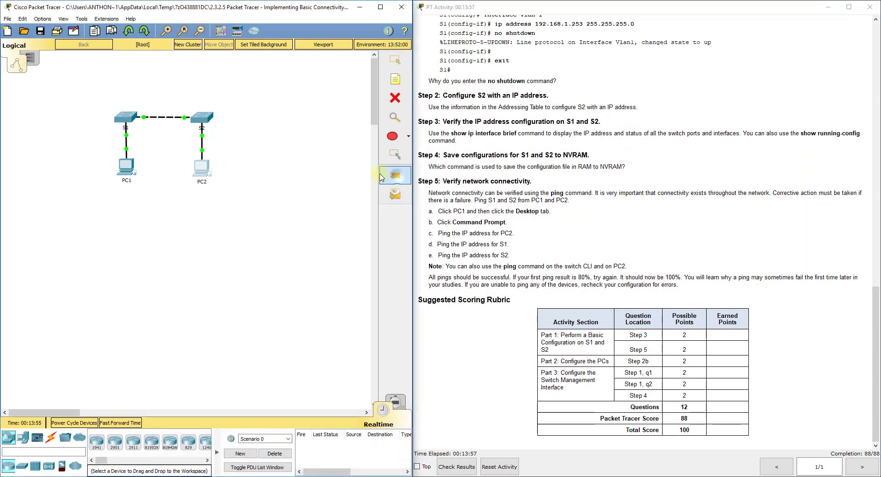
pyautogui.click(134, 167)
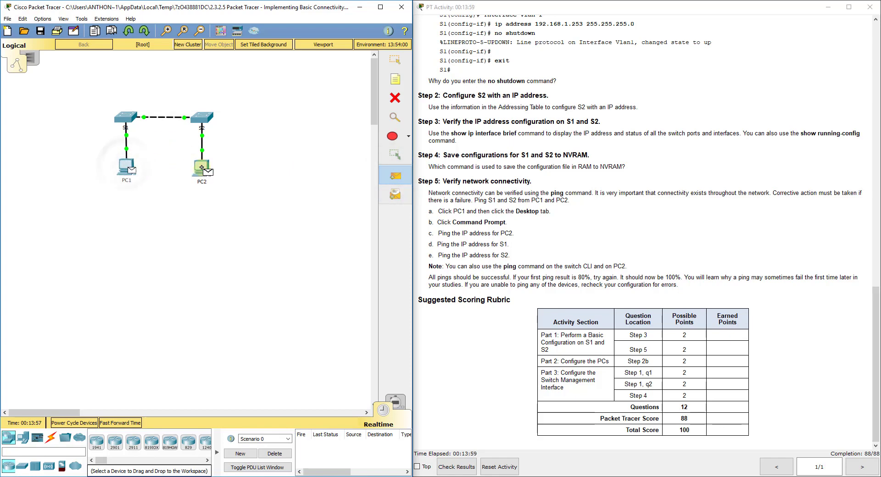
pyautogui.click(202, 168)
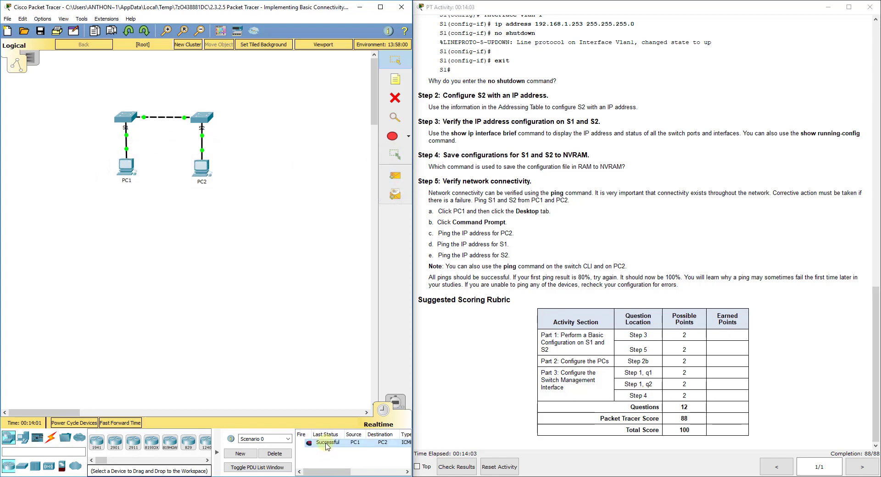
pyautogui.click(274, 453)
# Send a simple test PDU from PC2 to PC1, then delete that entry.
pyautogui.press('p')
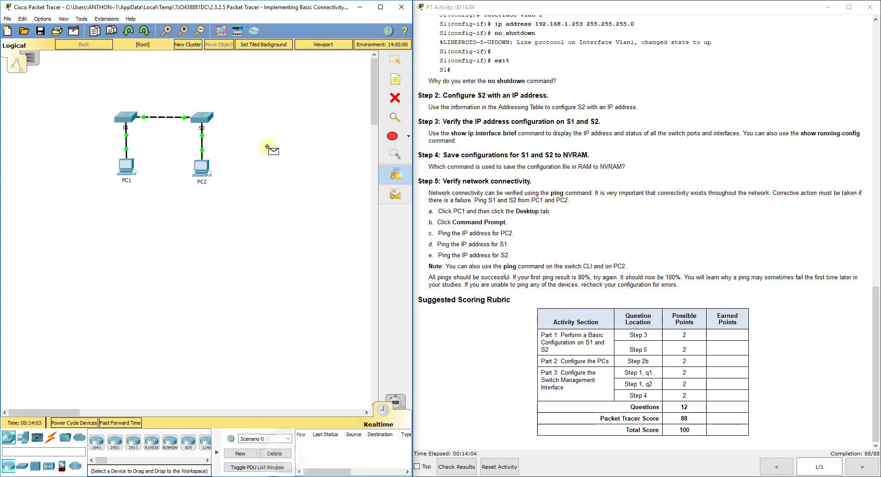
pyautogui.click(203, 165)
pyautogui.click(126, 165)
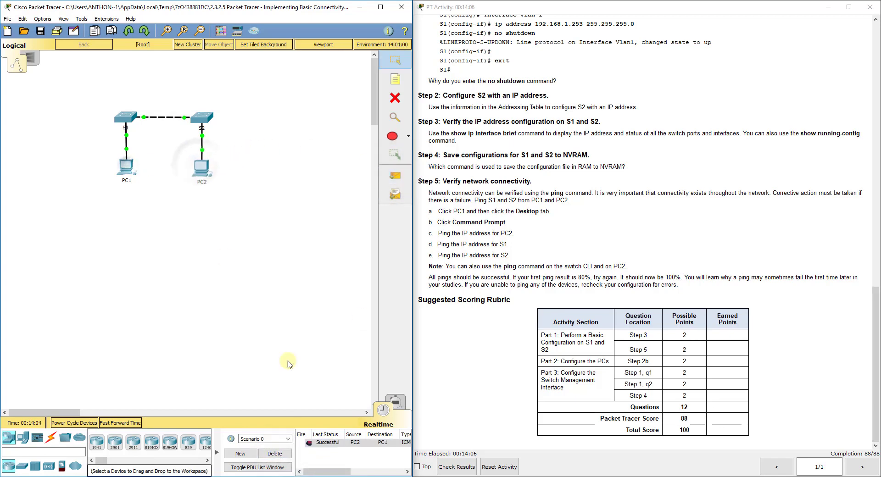
pyautogui.click(287, 454)
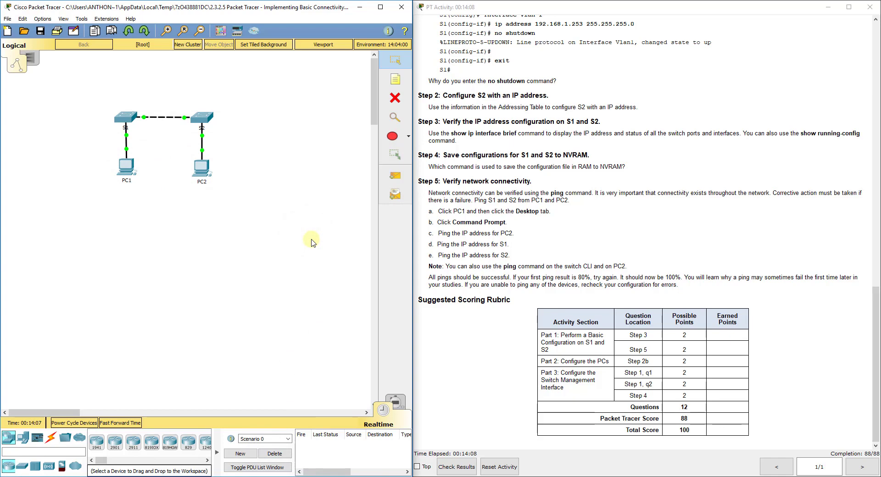